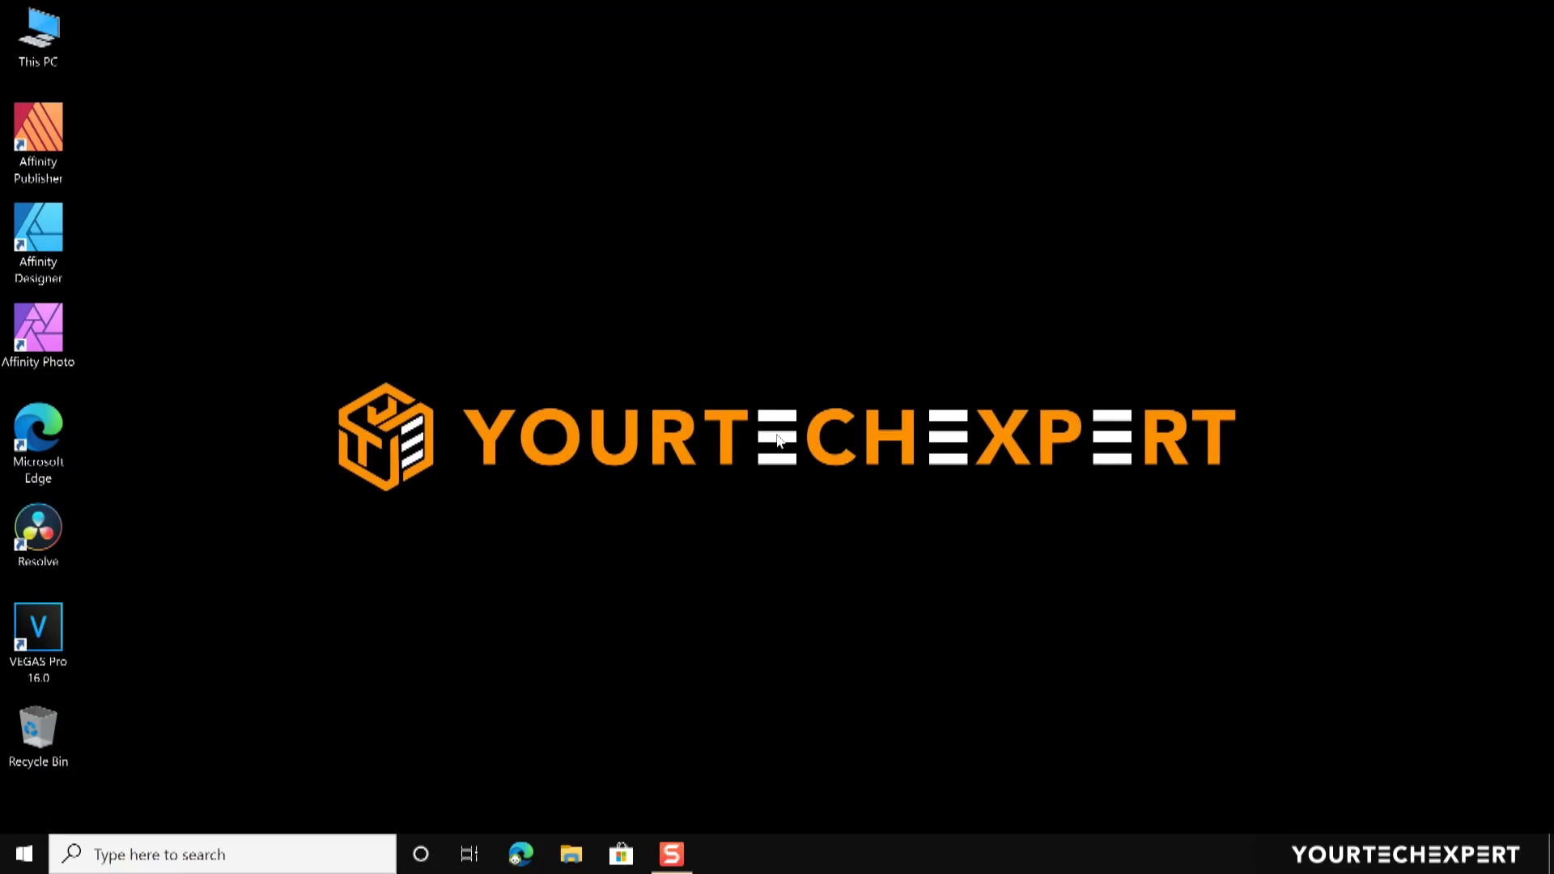
Open microsoft.com/software-download in Microsoft Edge and go to the Windows 10 download page.
{"action": "double_click", "coordinate": [31, 443]}
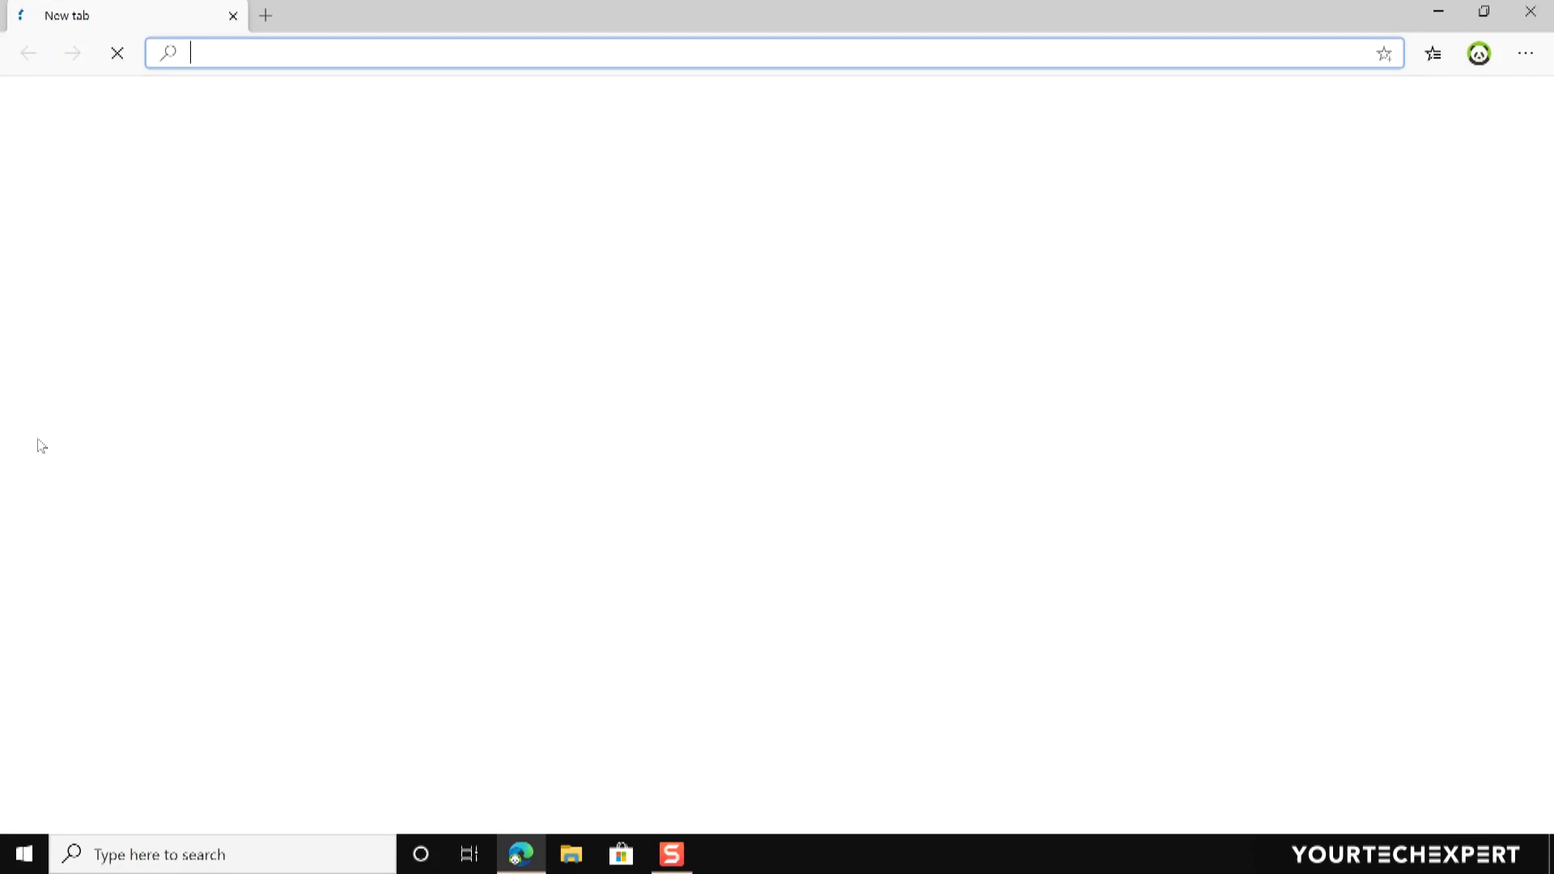
{"action": "type", "text": "mic"}
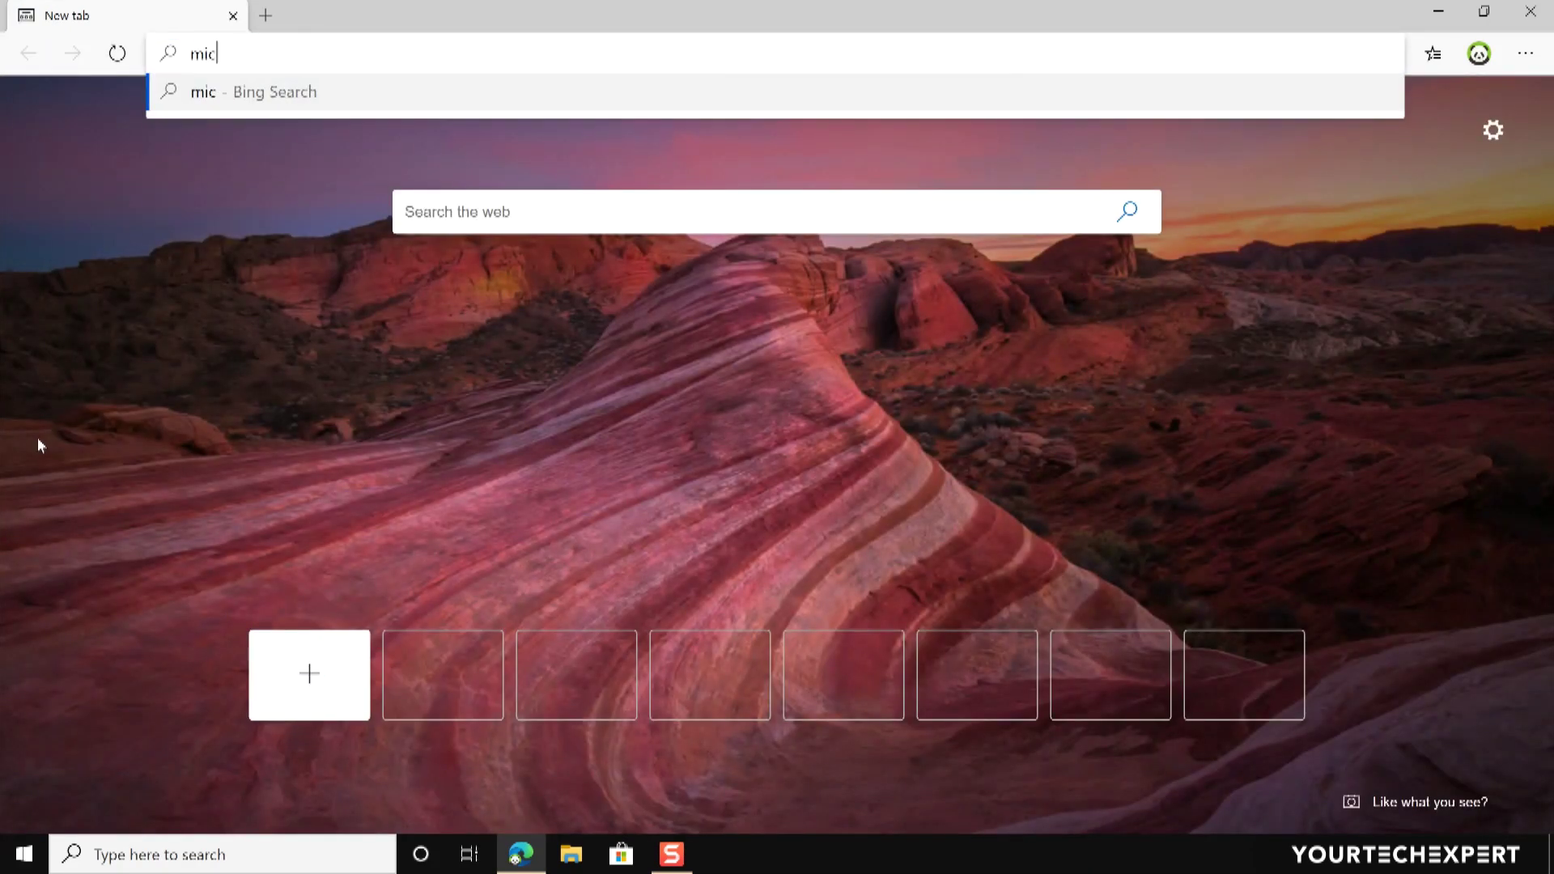
{"action": "type", "text": "rosoft.co"}
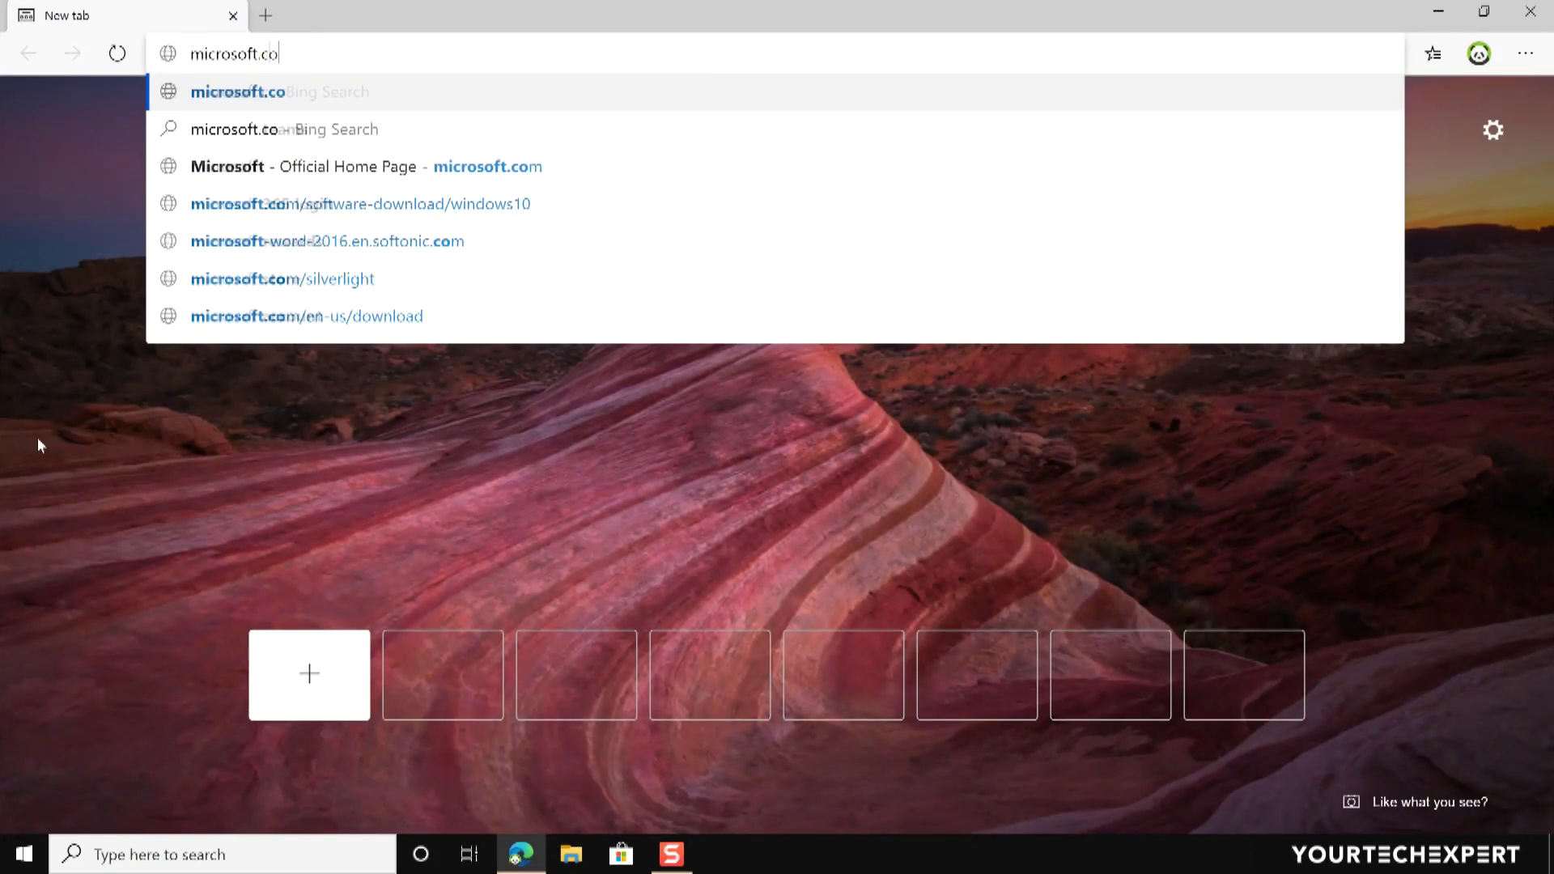
{"action": "type", "text": "m/softwa"}
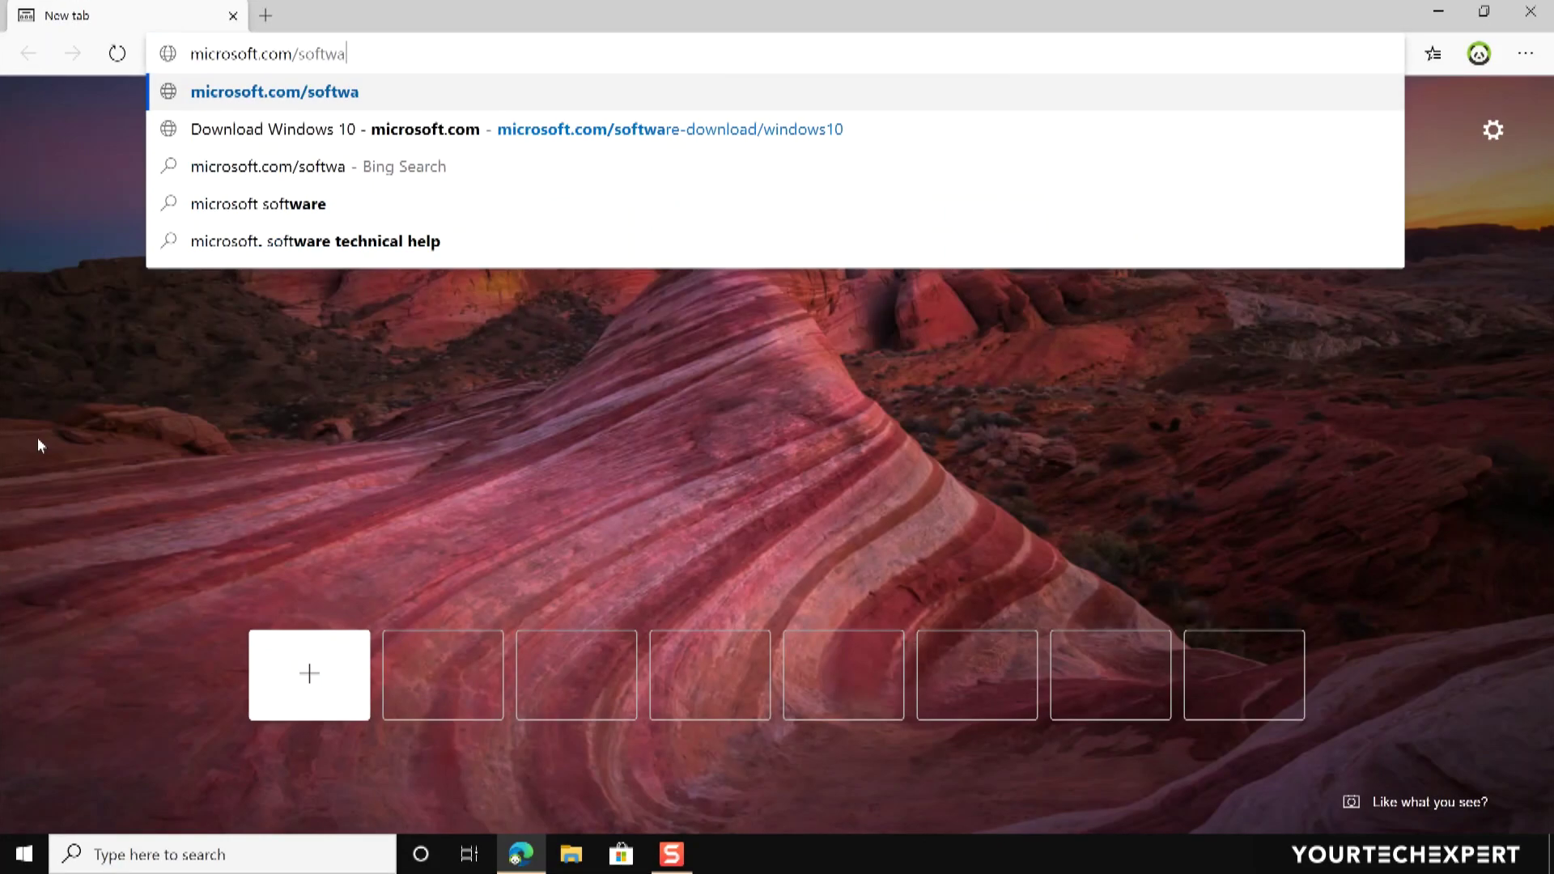
{"action": "type", "text": "re-download"}
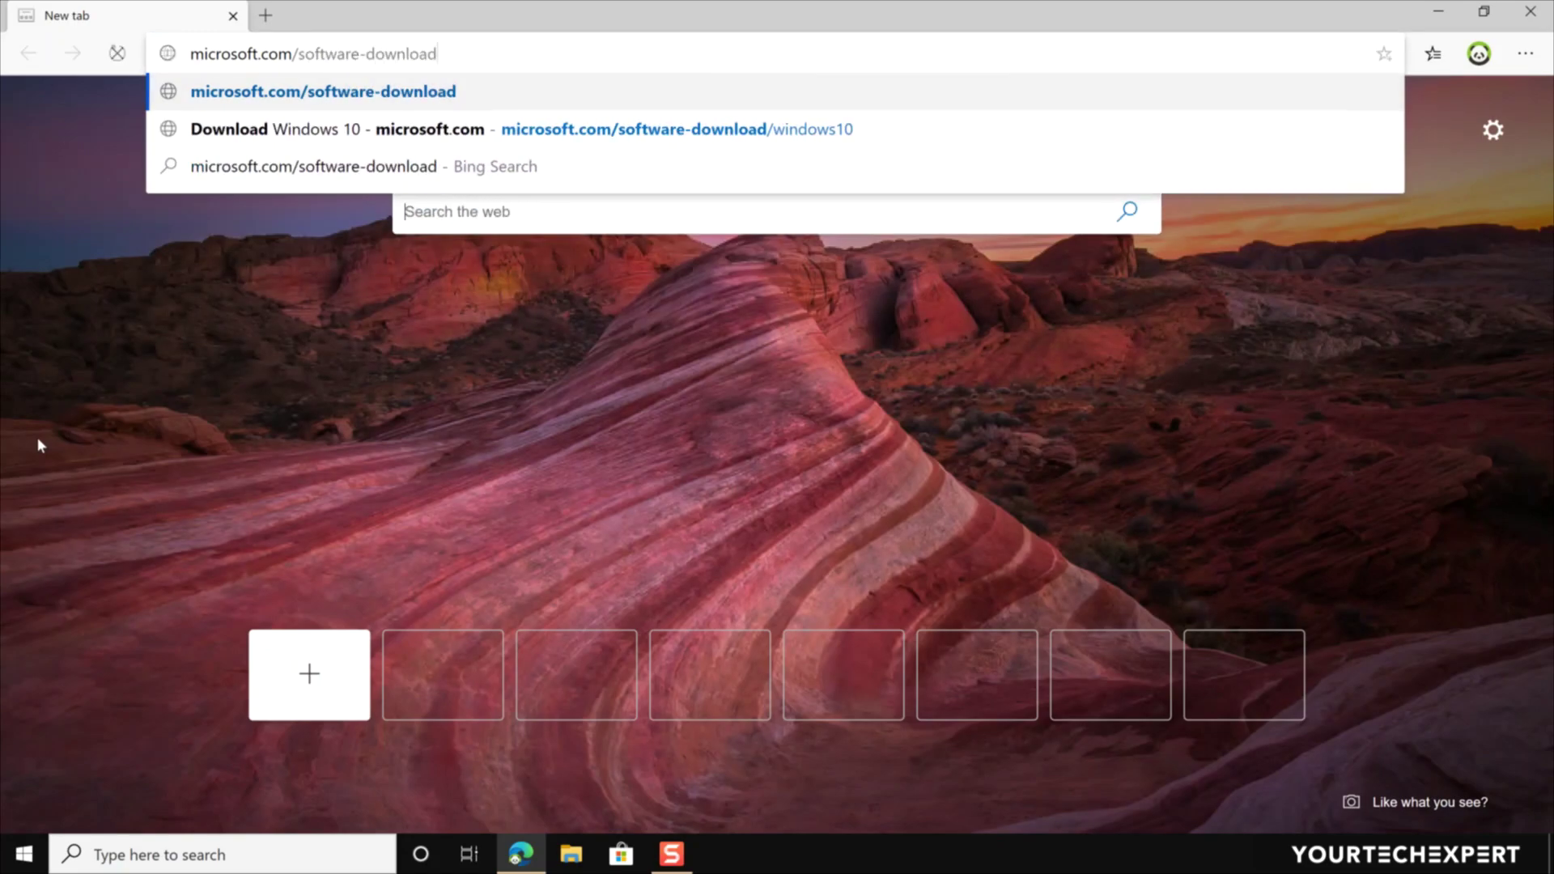
{"action": "key", "text": "Return"}
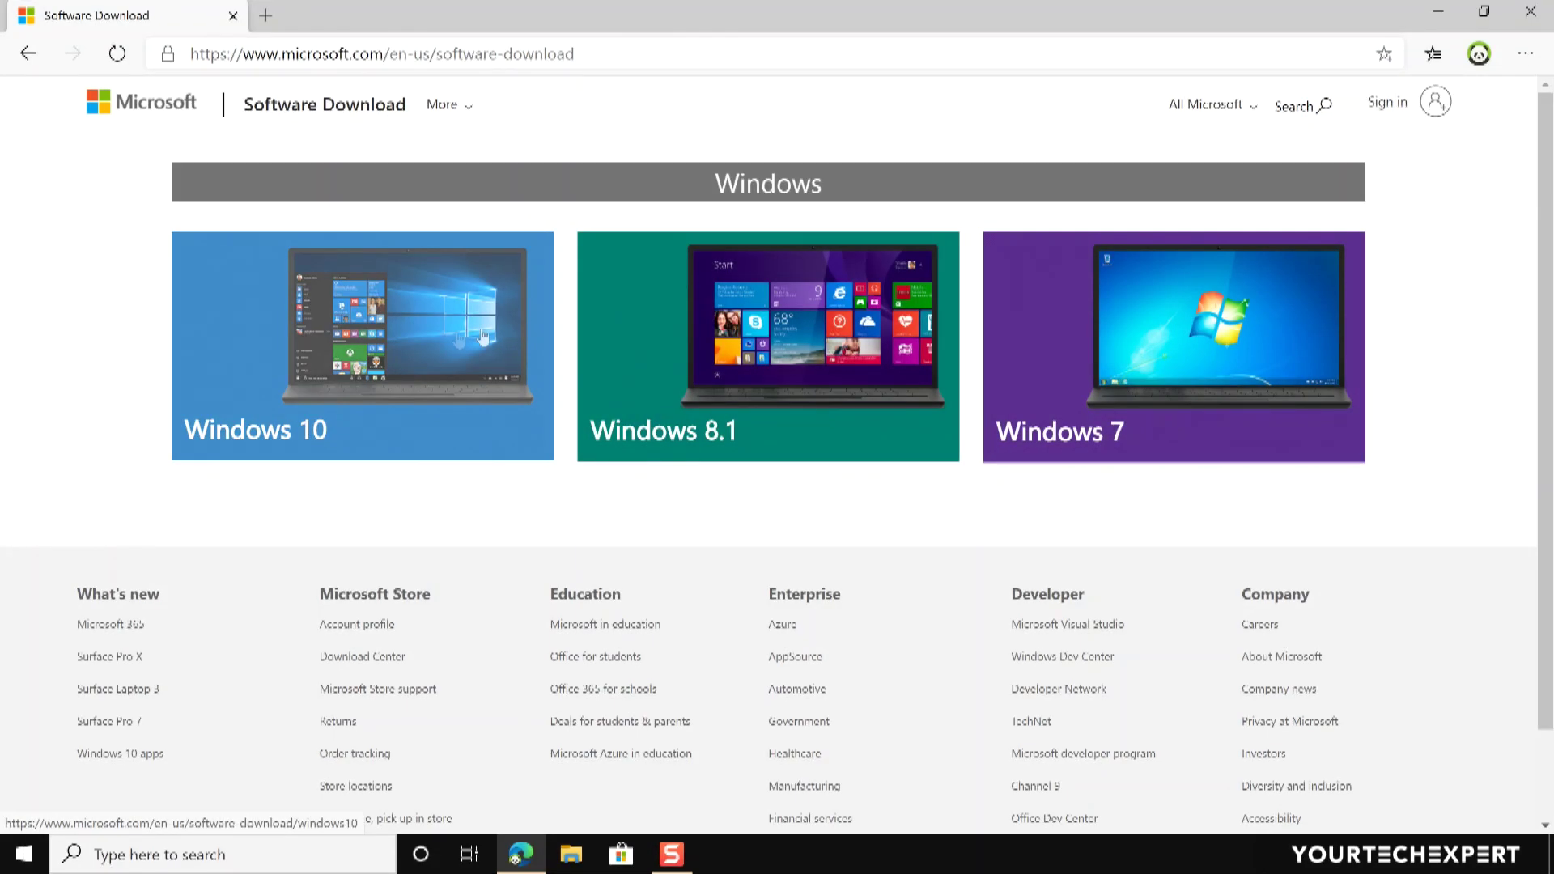
{"action": "left_click", "coordinate": [359, 343]}
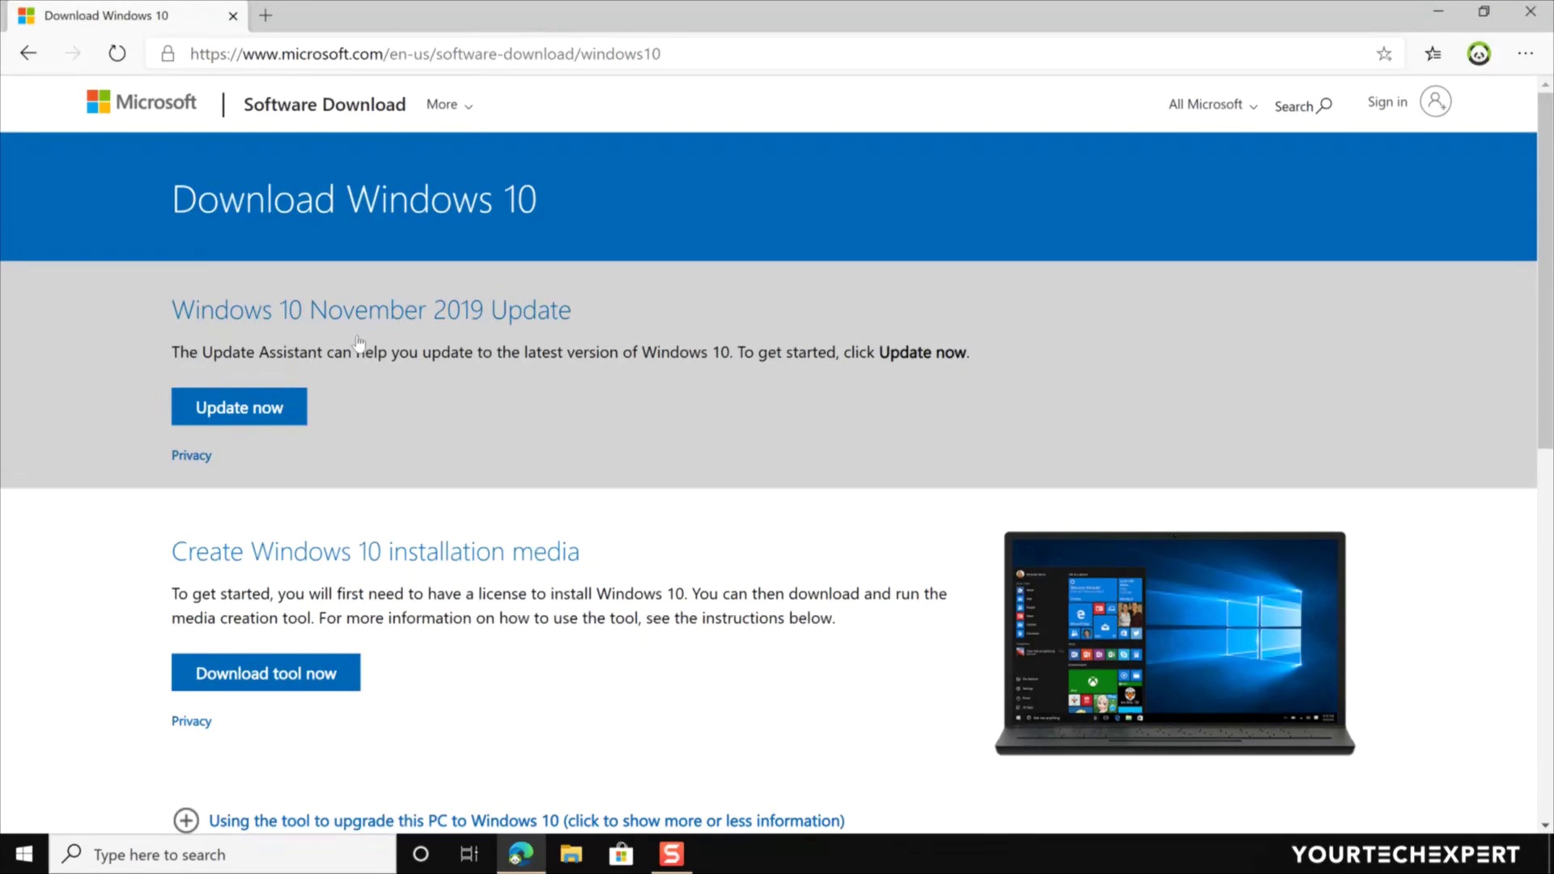
Download the Windows 10 media creation tool to the Desktop as MediaCreationTool1909.exe and close the browser.
{"action": "scroll", "coordinate": [358, 341], "scroll_direction": "down", "scroll_amount": 5}
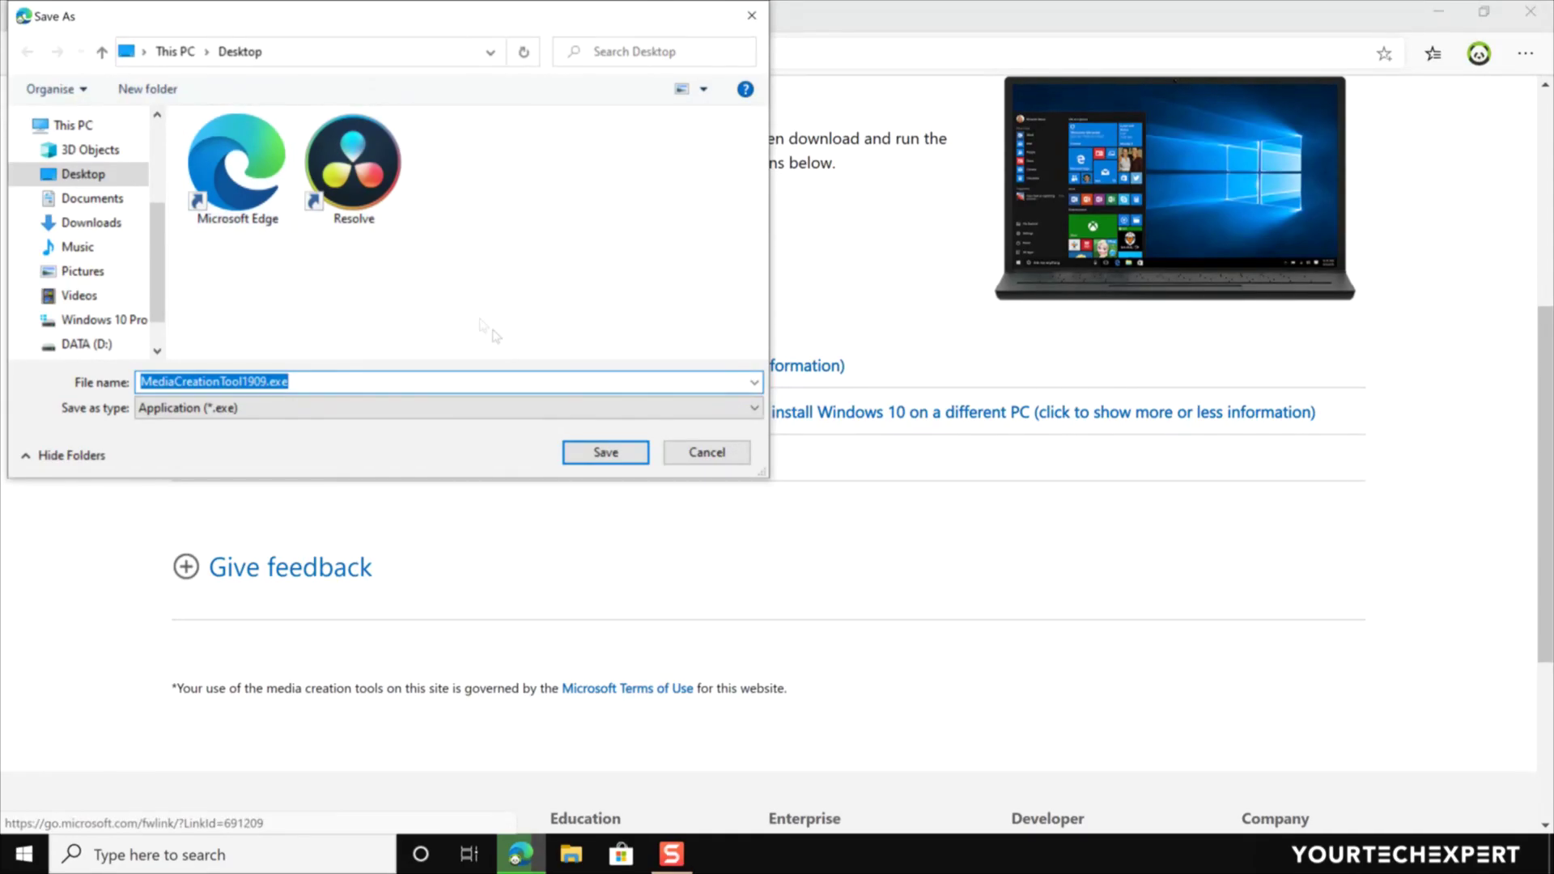
{"action": "left_click", "coordinate": [603, 453]}
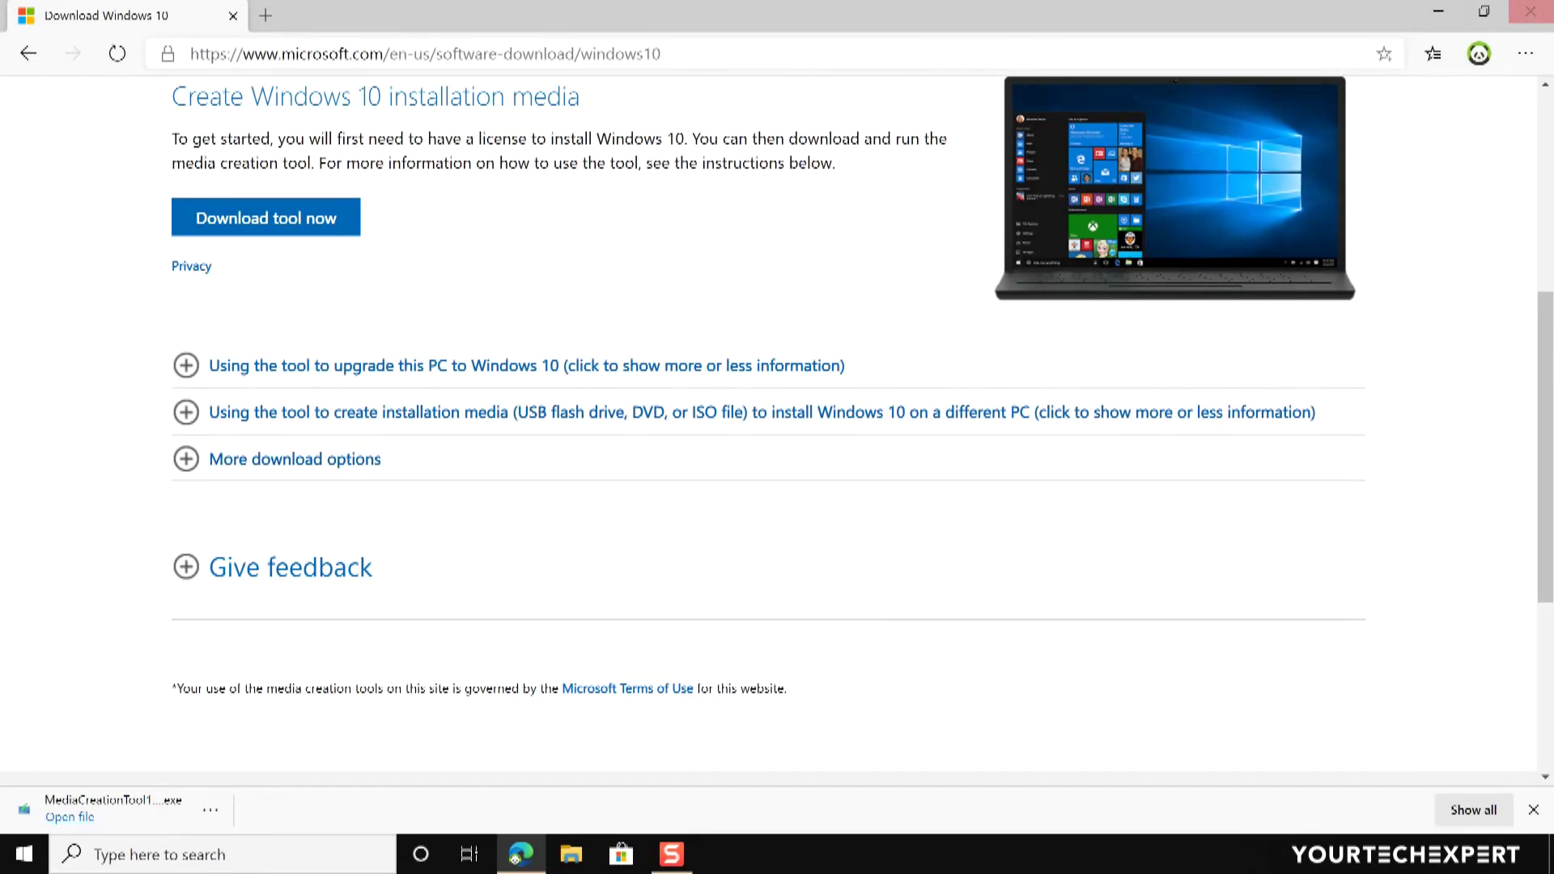
{"action": "left_click", "coordinate": [1531, 15]}
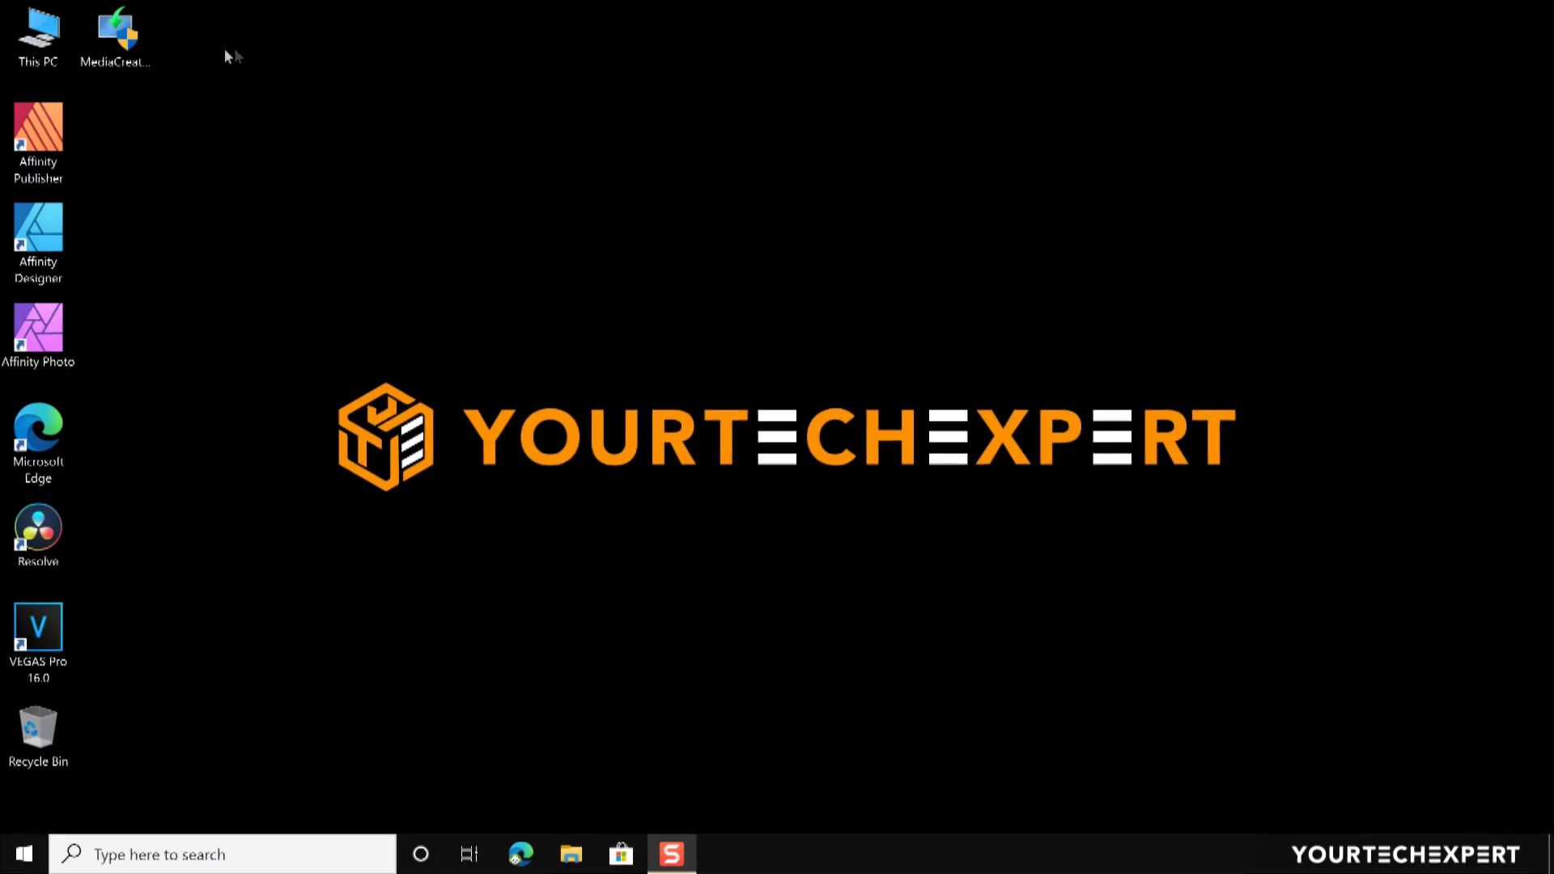
Run MediaCreationTool1909.exe from the desktop and accept the Microsoft licence terms.
{"action": "left_click", "coordinate": [119, 46]}
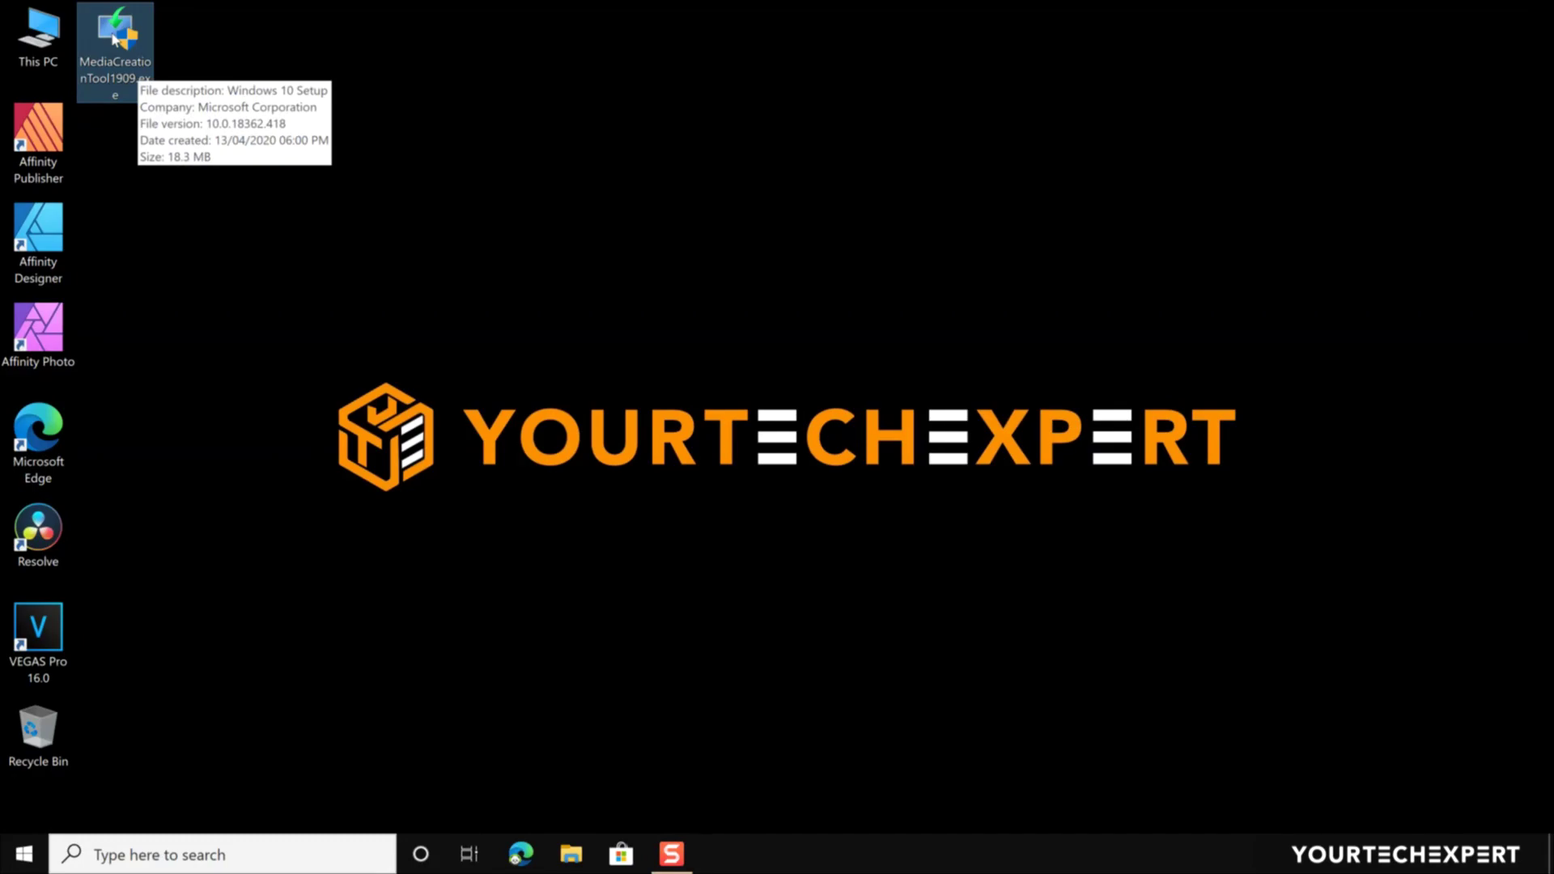
{"action": "double_click", "coordinate": [116, 39]}
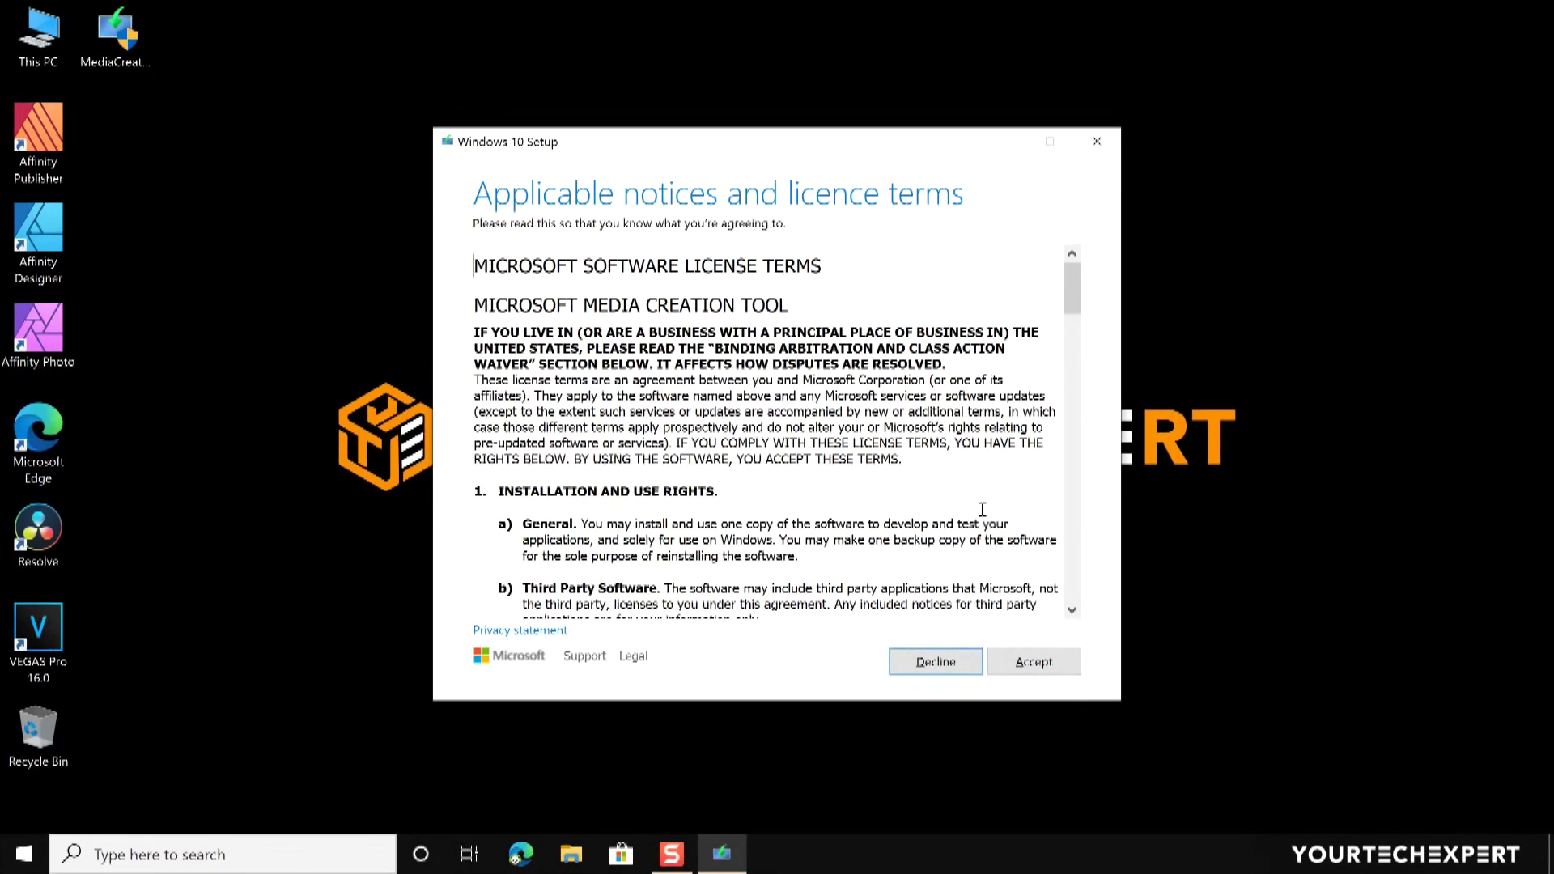
{"action": "scroll", "coordinate": [982, 509], "scroll_direction": "down", "scroll_amount": 15}
{"action": "scroll", "coordinate": [982, 510], "scroll_direction": "down", "scroll_amount": 20}
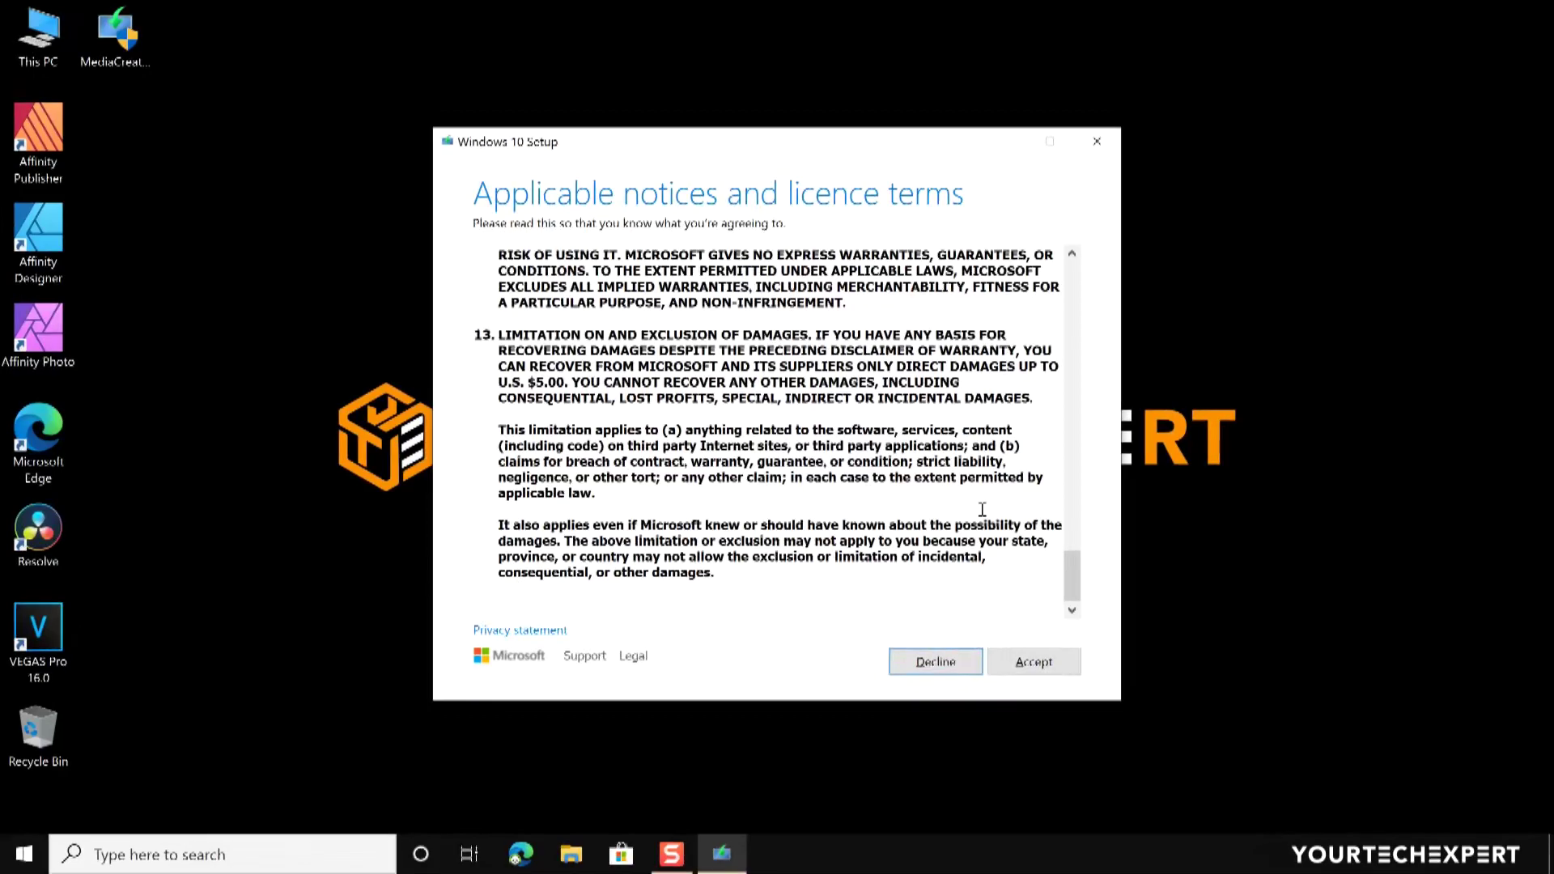
{"action": "left_click", "coordinate": [1034, 662]}
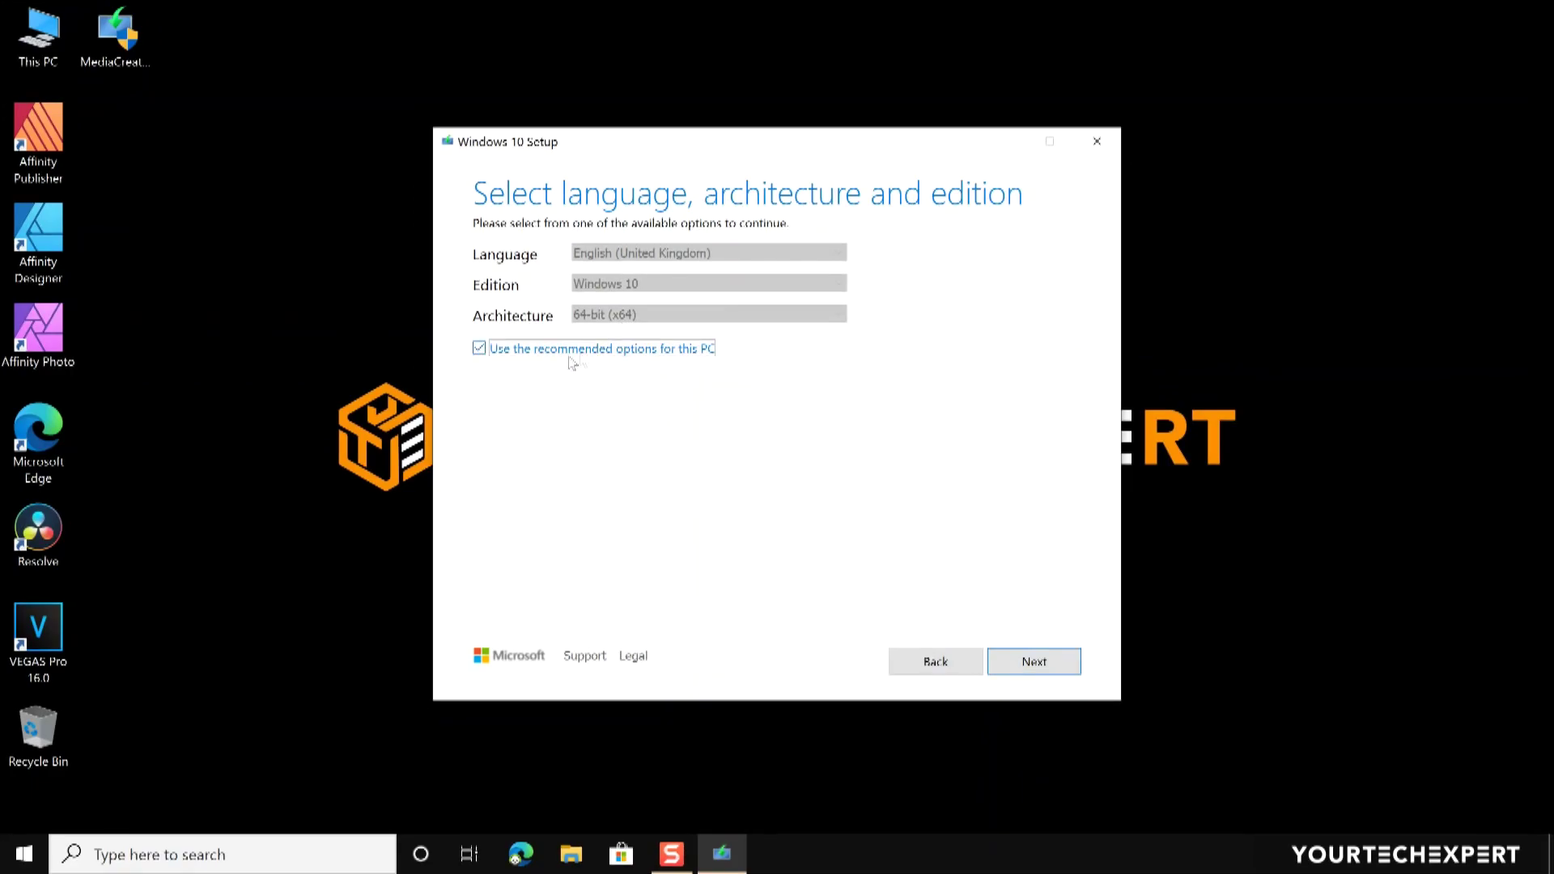
Try manually choosing English (United Kingdom), Windows 10 and 64-bit (x64), and return to the recommended options for this PC.
{"action": "left_click", "coordinate": [479, 351]}
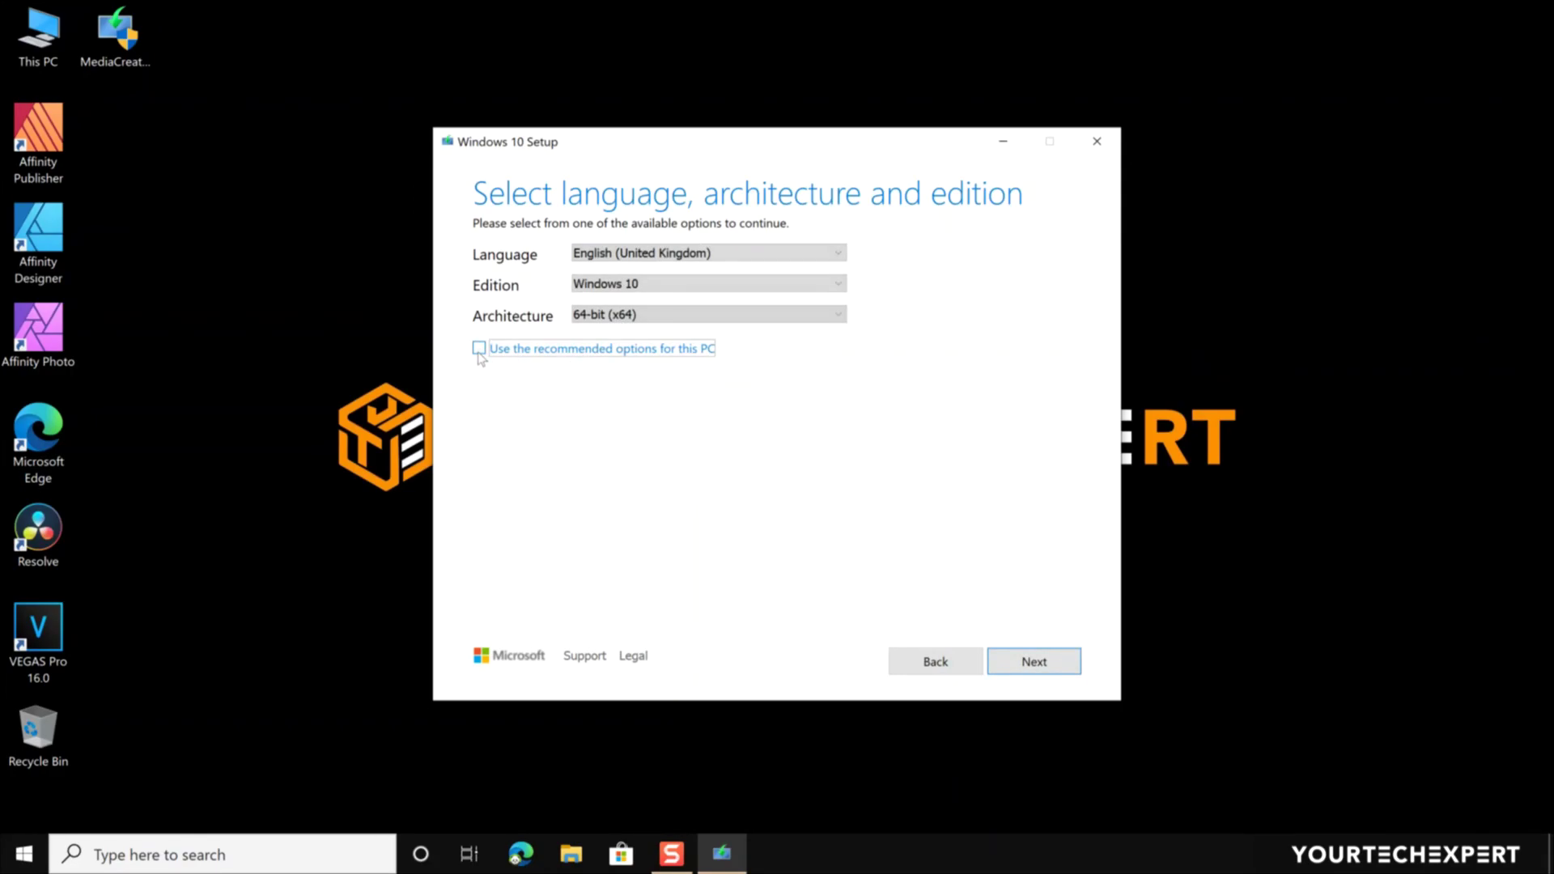
{"action": "left_click", "coordinate": [644, 255]}
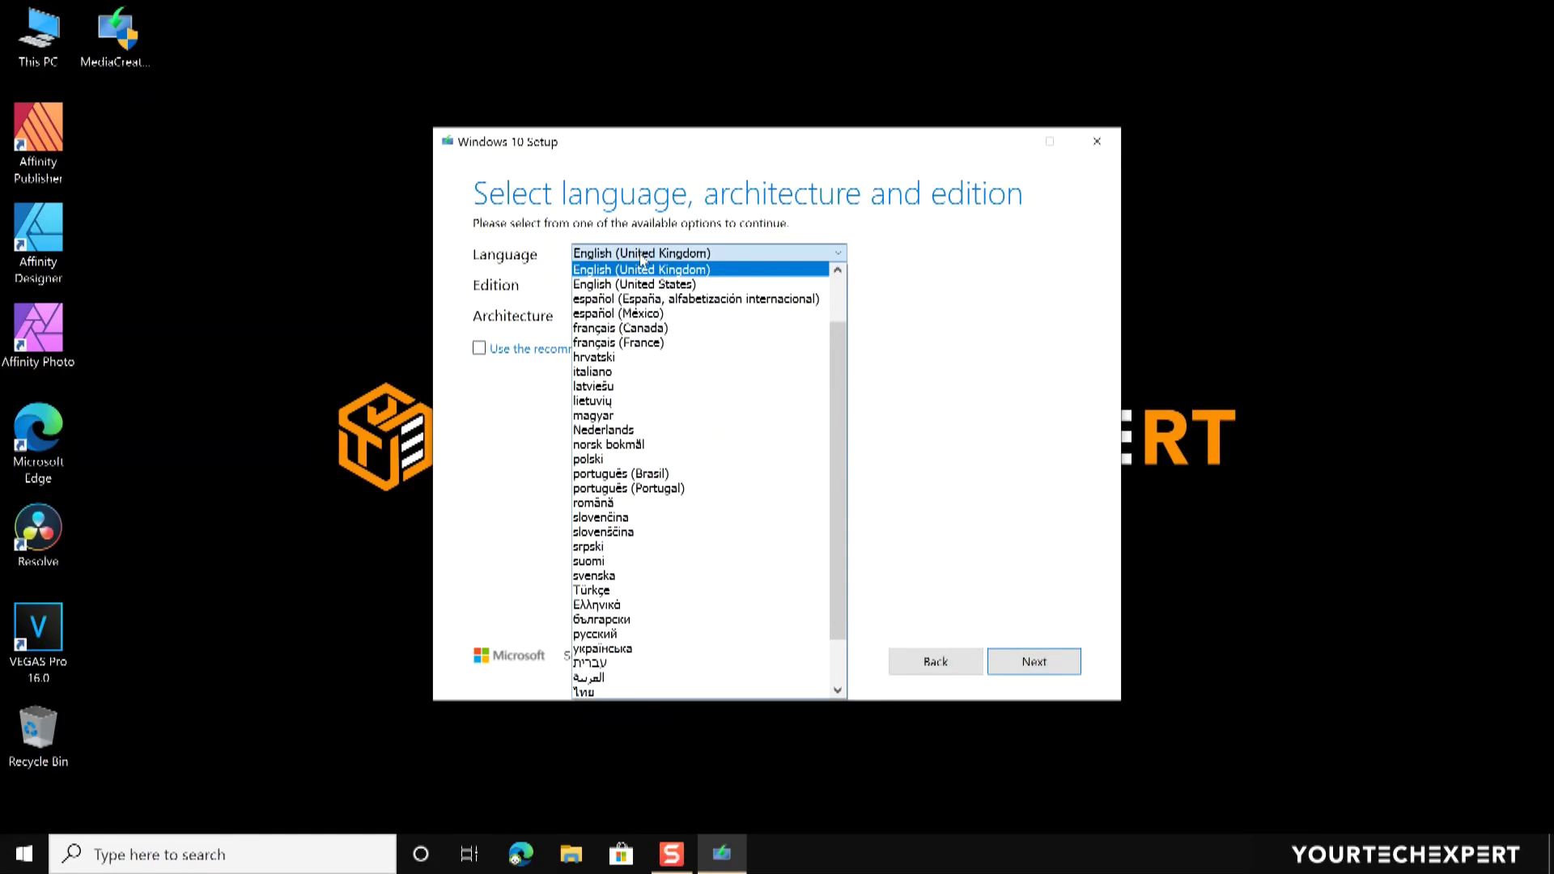
{"action": "left_click", "coordinate": [644, 269]}
{"action": "left_click", "coordinate": [642, 284]}
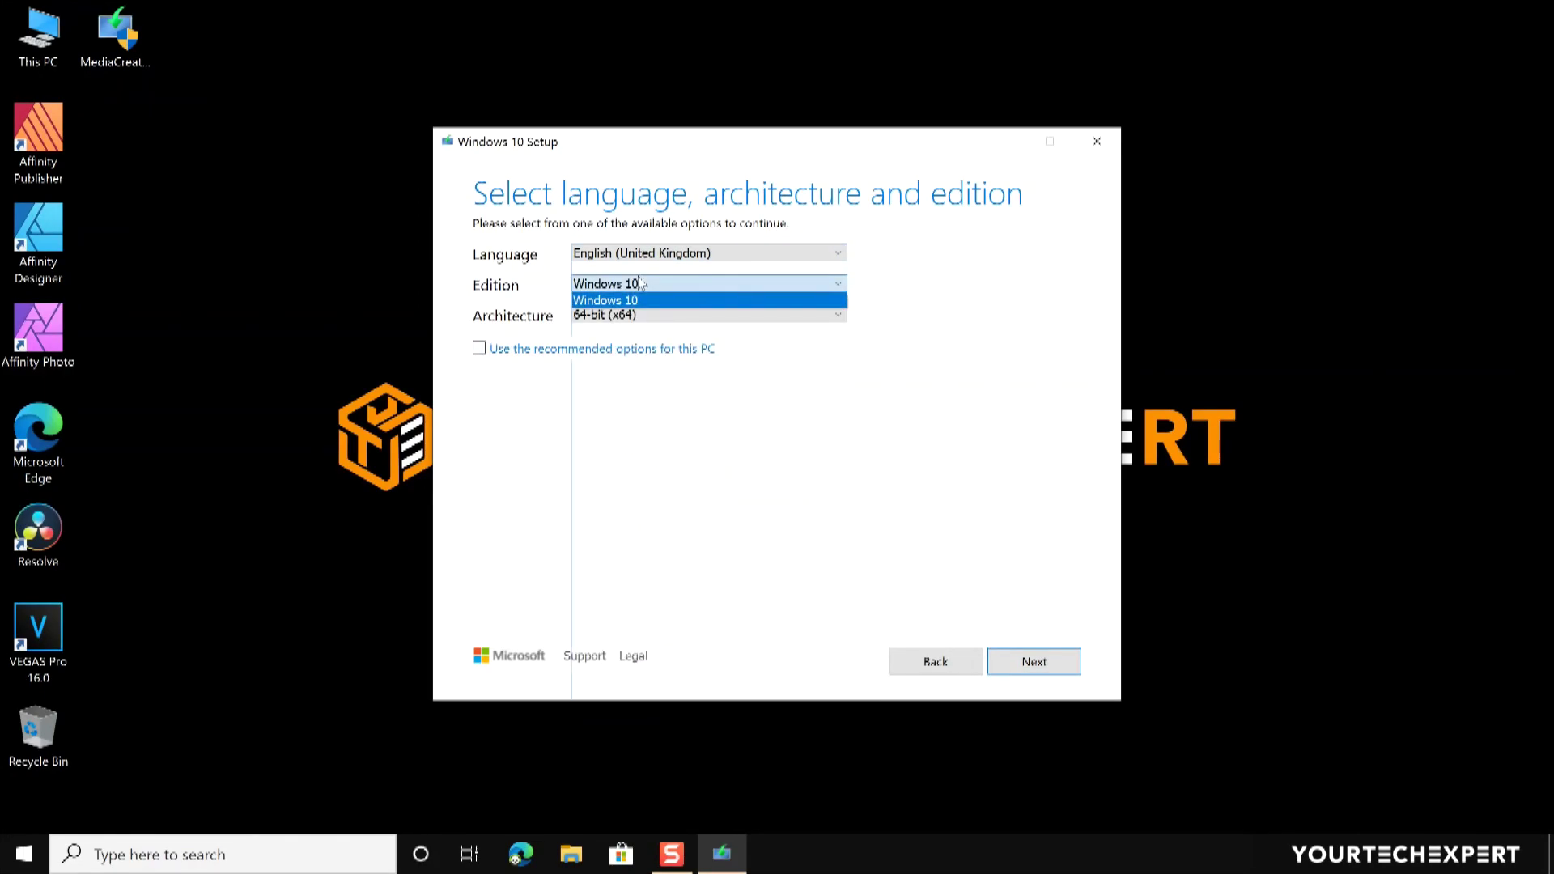
{"action": "left_click", "coordinate": [641, 301]}
{"action": "left_click", "coordinate": [652, 317]}
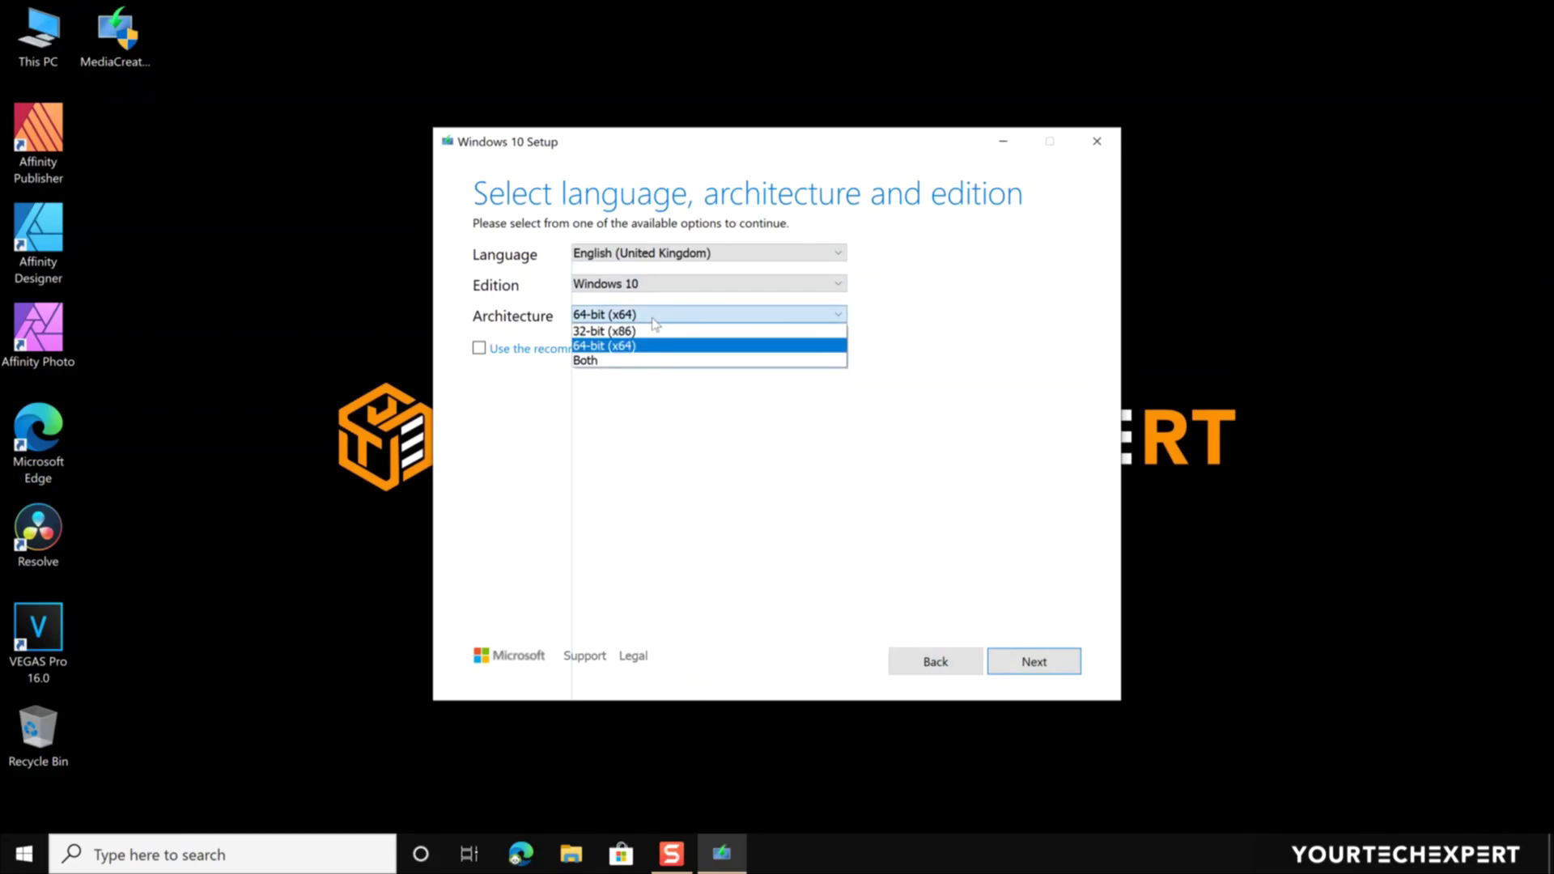
{"action": "left_click", "coordinate": [639, 346]}
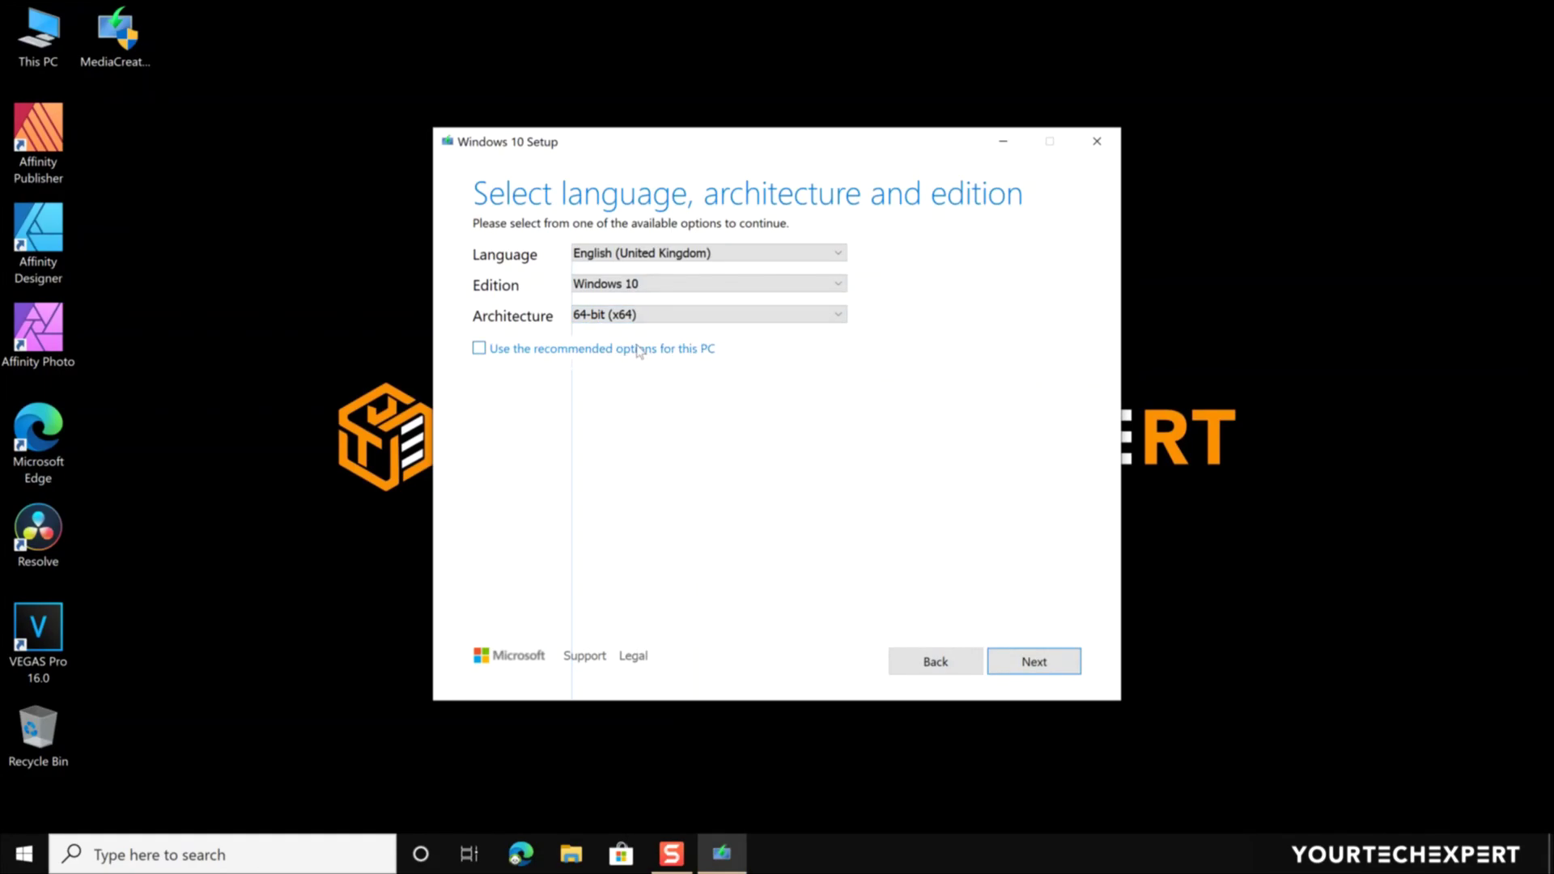
{"action": "left_click", "coordinate": [480, 351]}
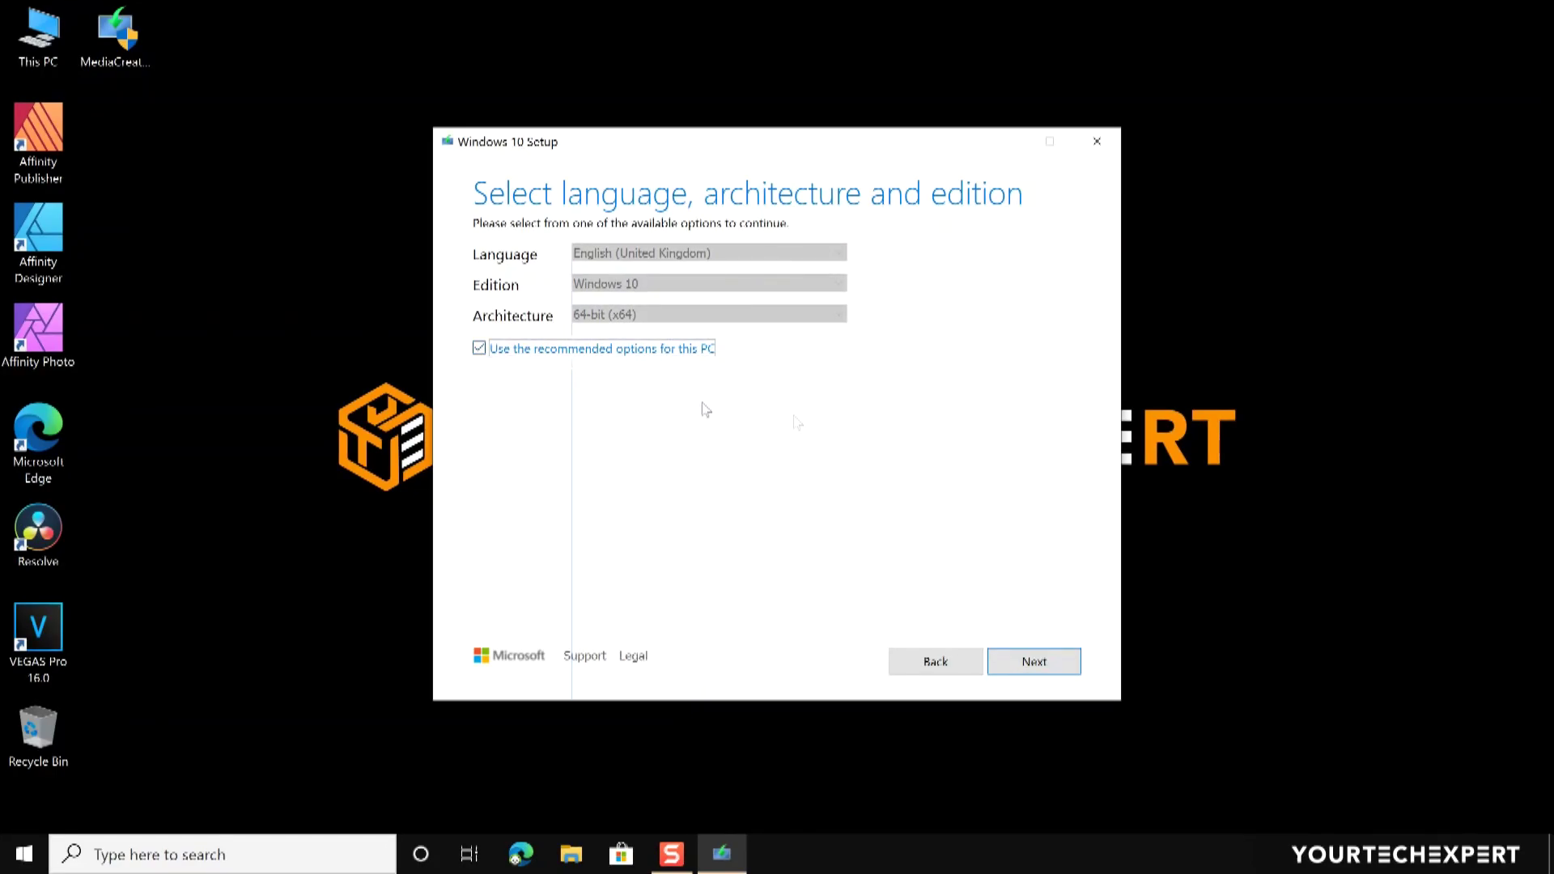
Create the installation media with the recommended options on the USB flash drive F: (ESD-USB) and finish the setup.
{"action": "left_click", "coordinate": [1033, 662]}
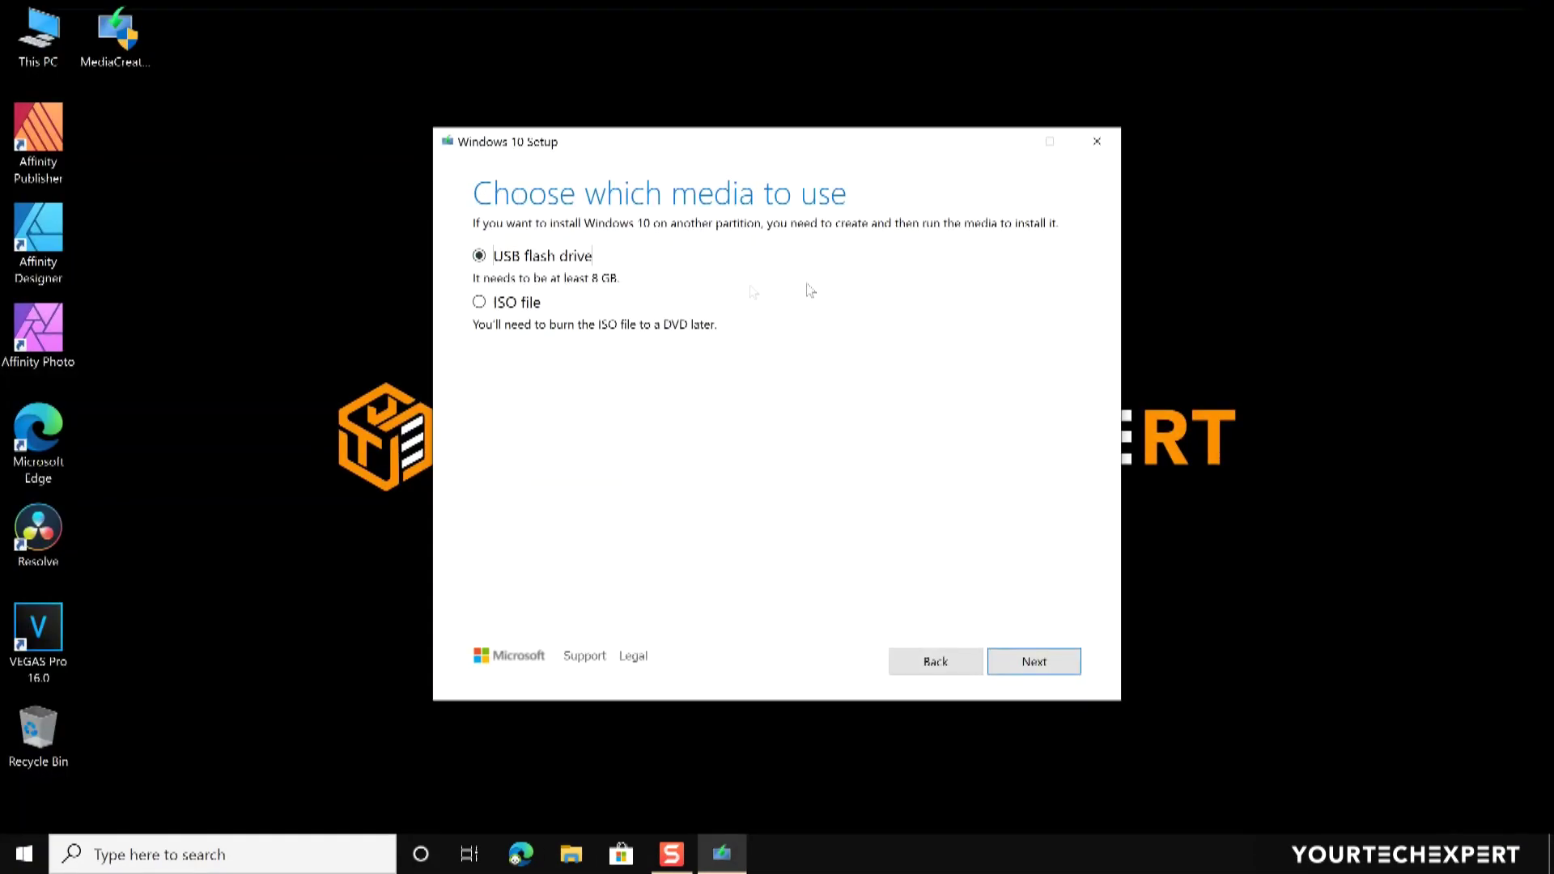
{"action": "left_click", "coordinate": [1045, 667]}
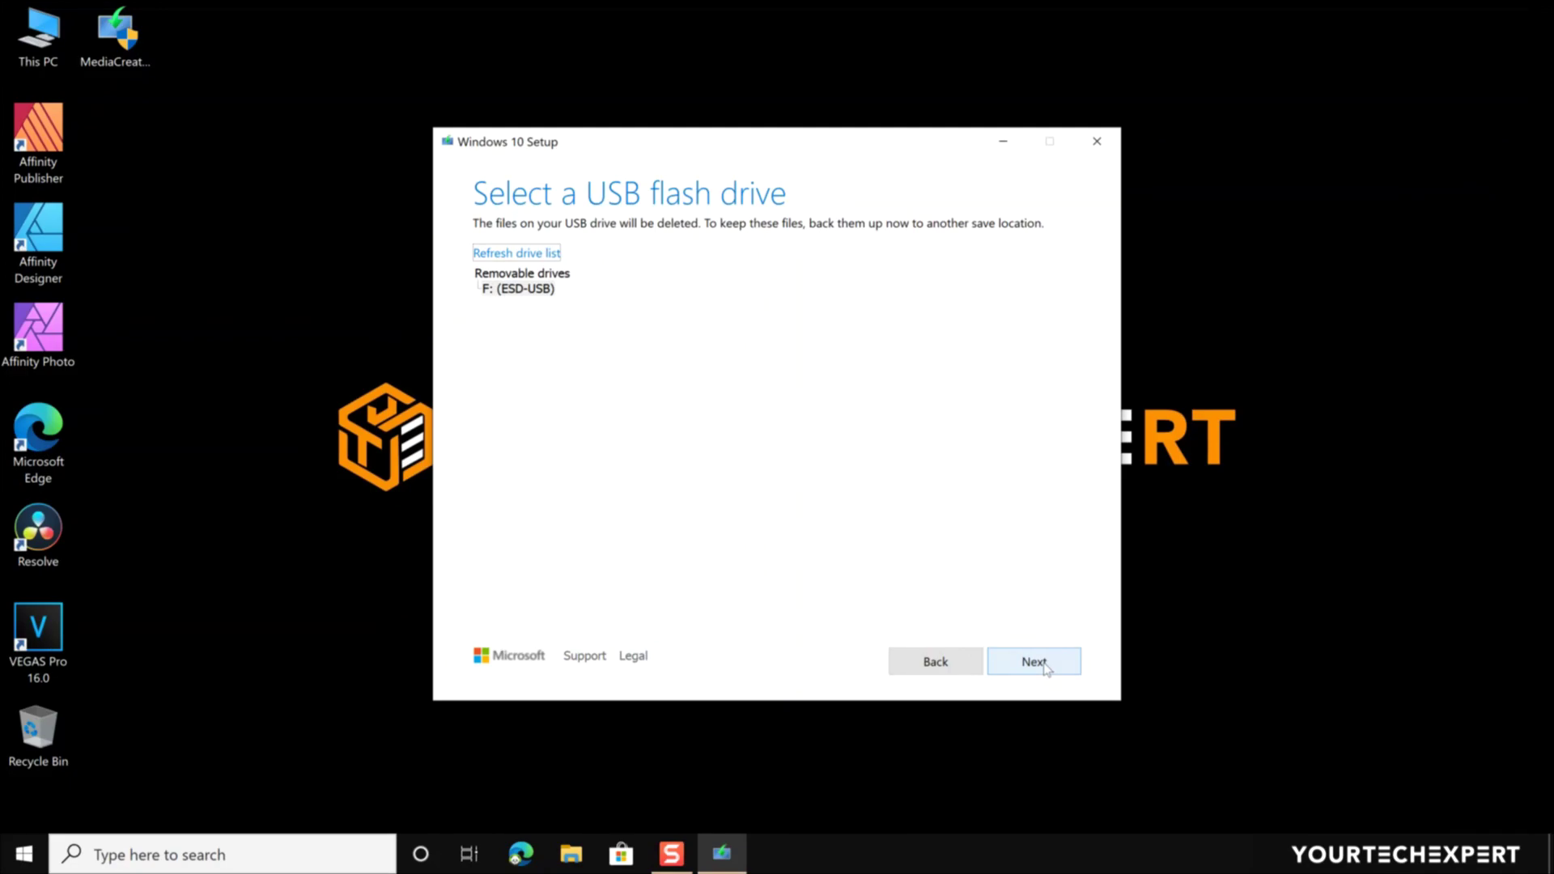
{"action": "left_click", "coordinate": [528, 291]}
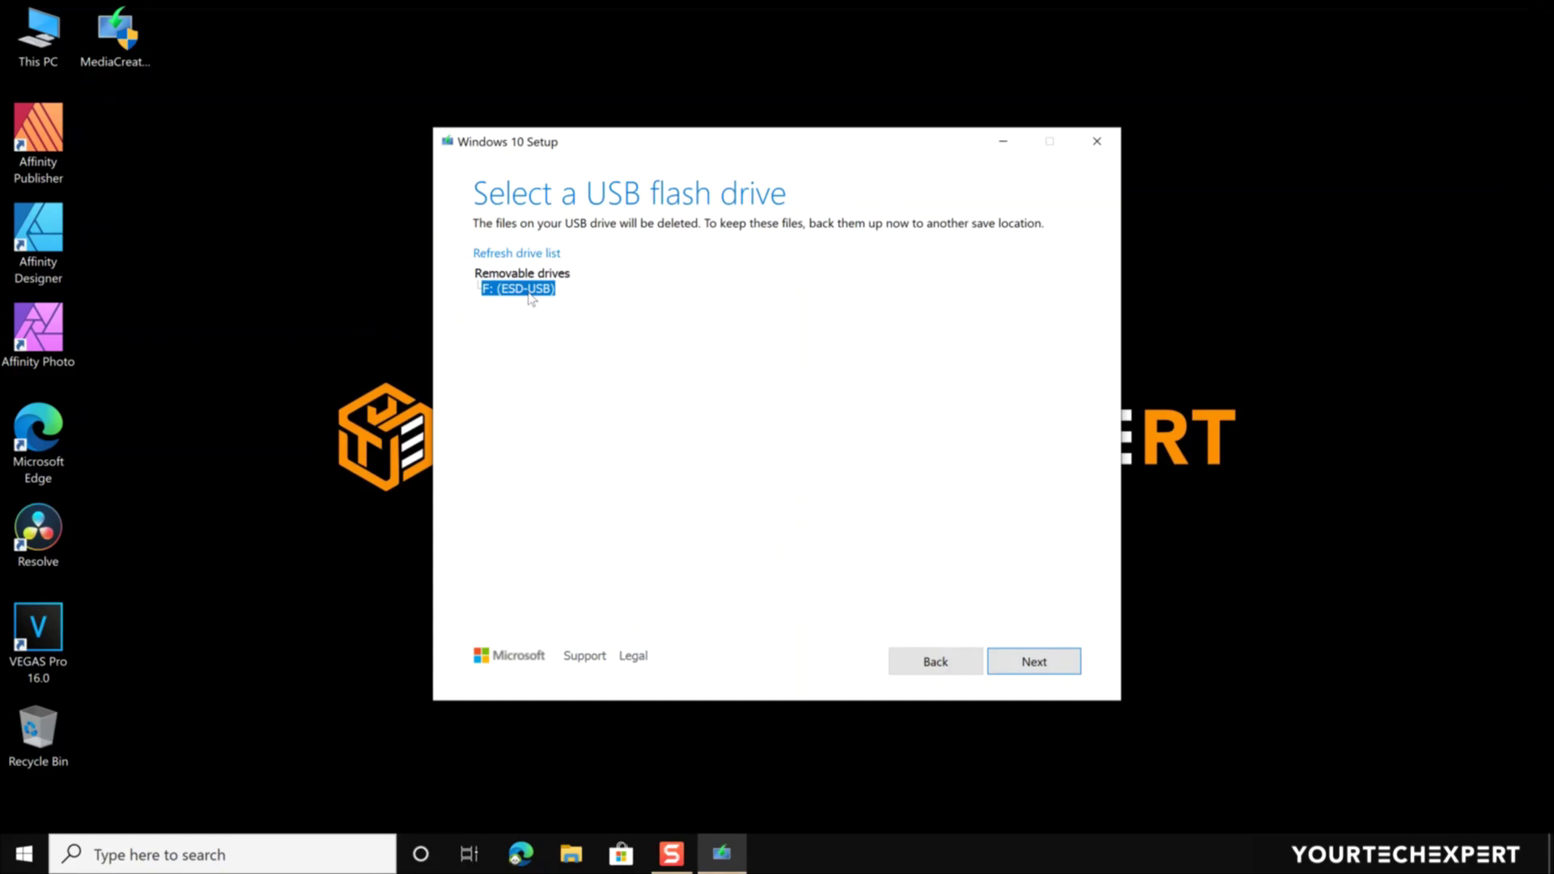
{"action": "left_click", "coordinate": [1042, 667]}
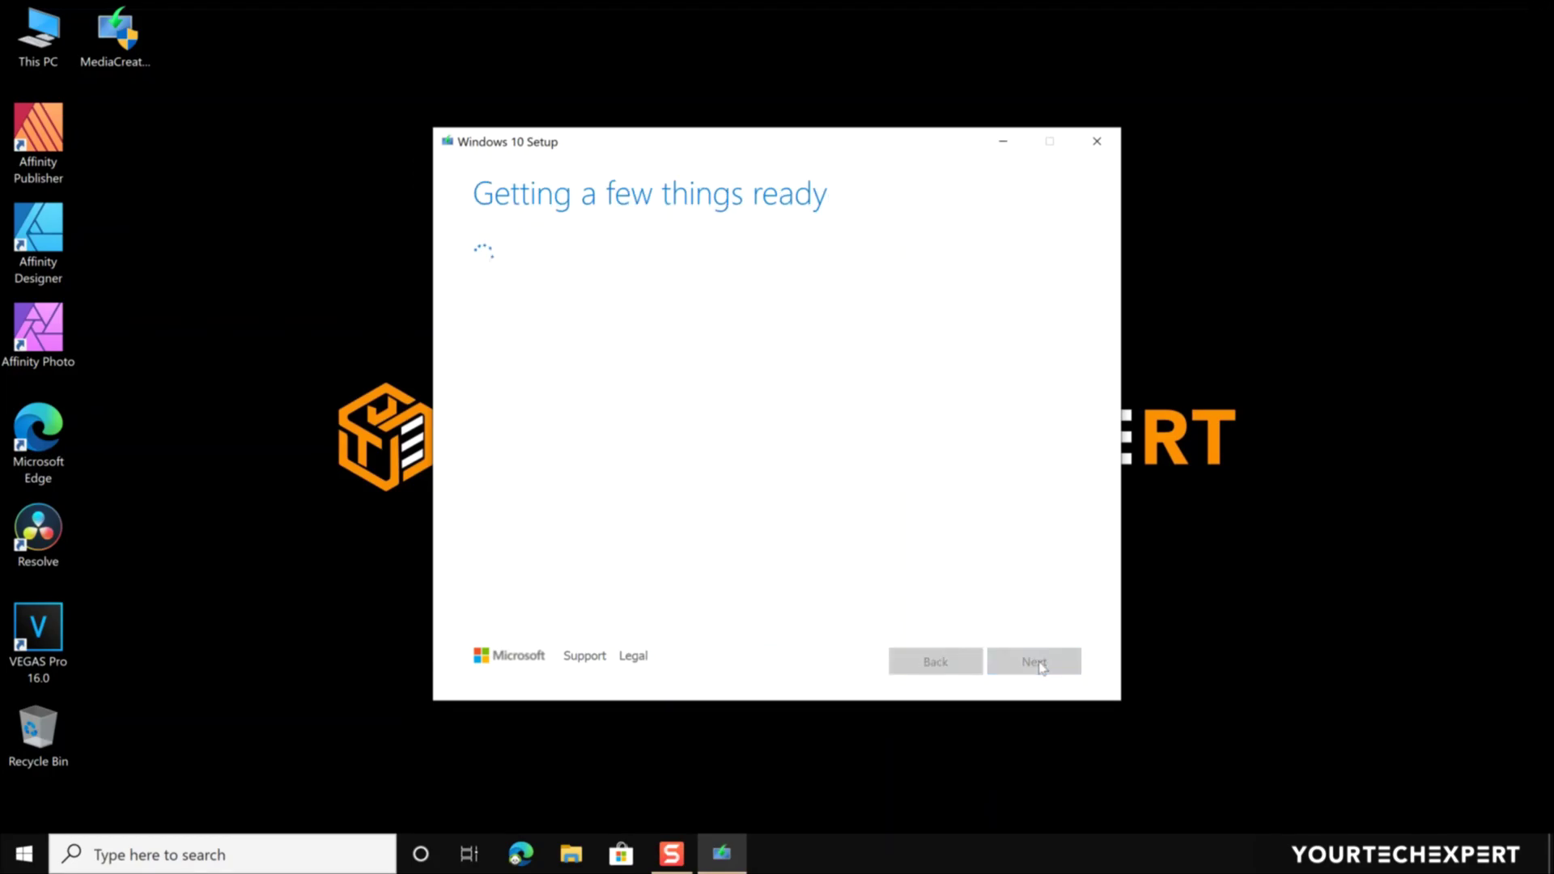
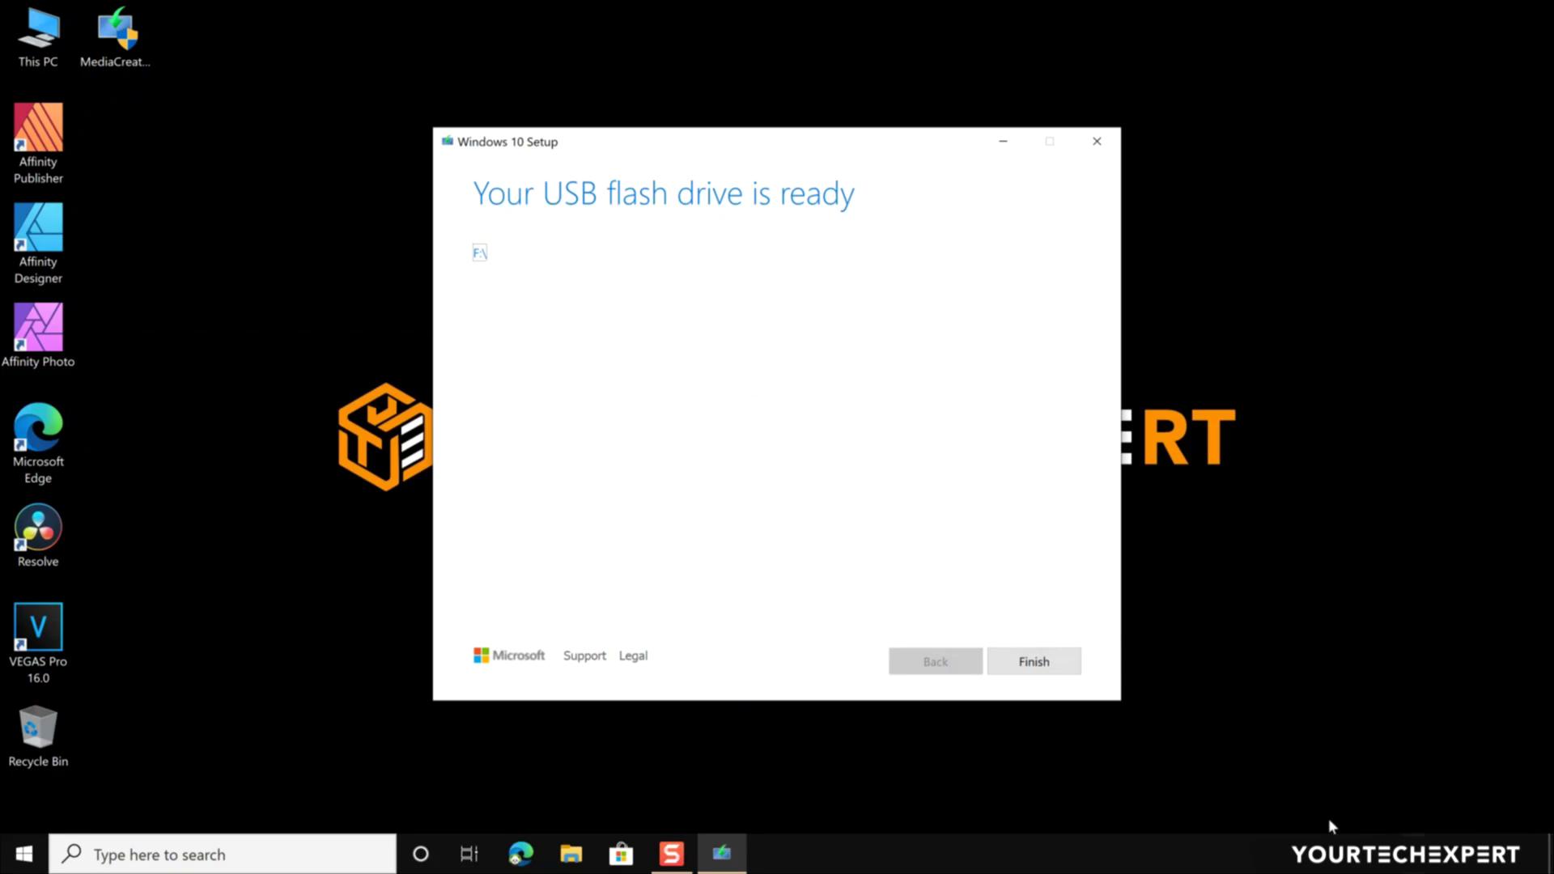
{"action": "left_click", "coordinate": [1031, 664]}
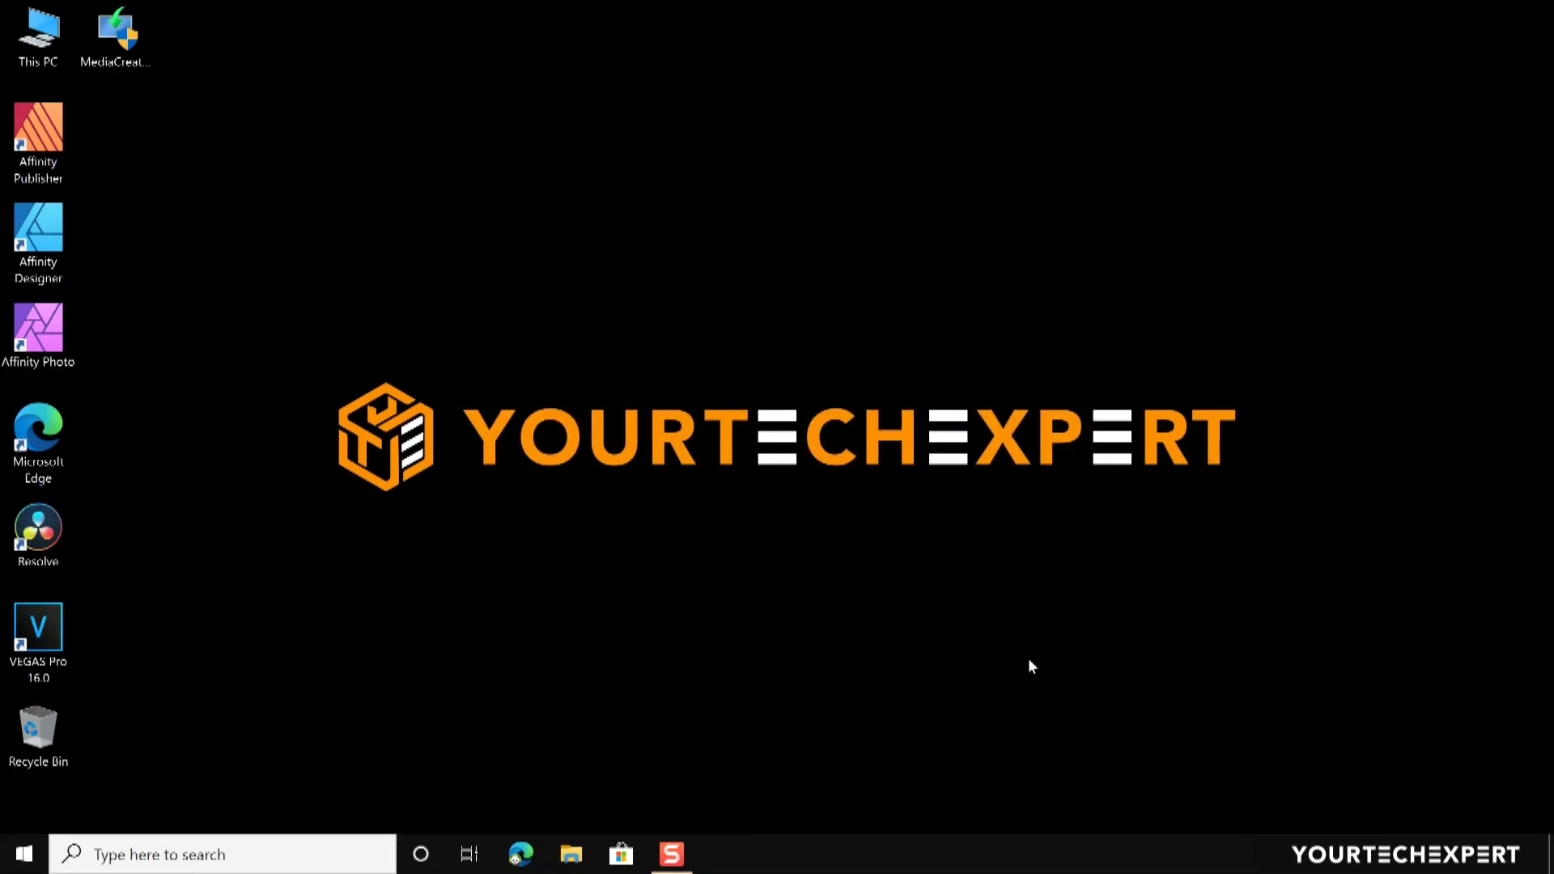
Examine the contents of the ESD-USB (F:) drive from This PC and close the window.
{"action": "double_click", "coordinate": [45, 44]}
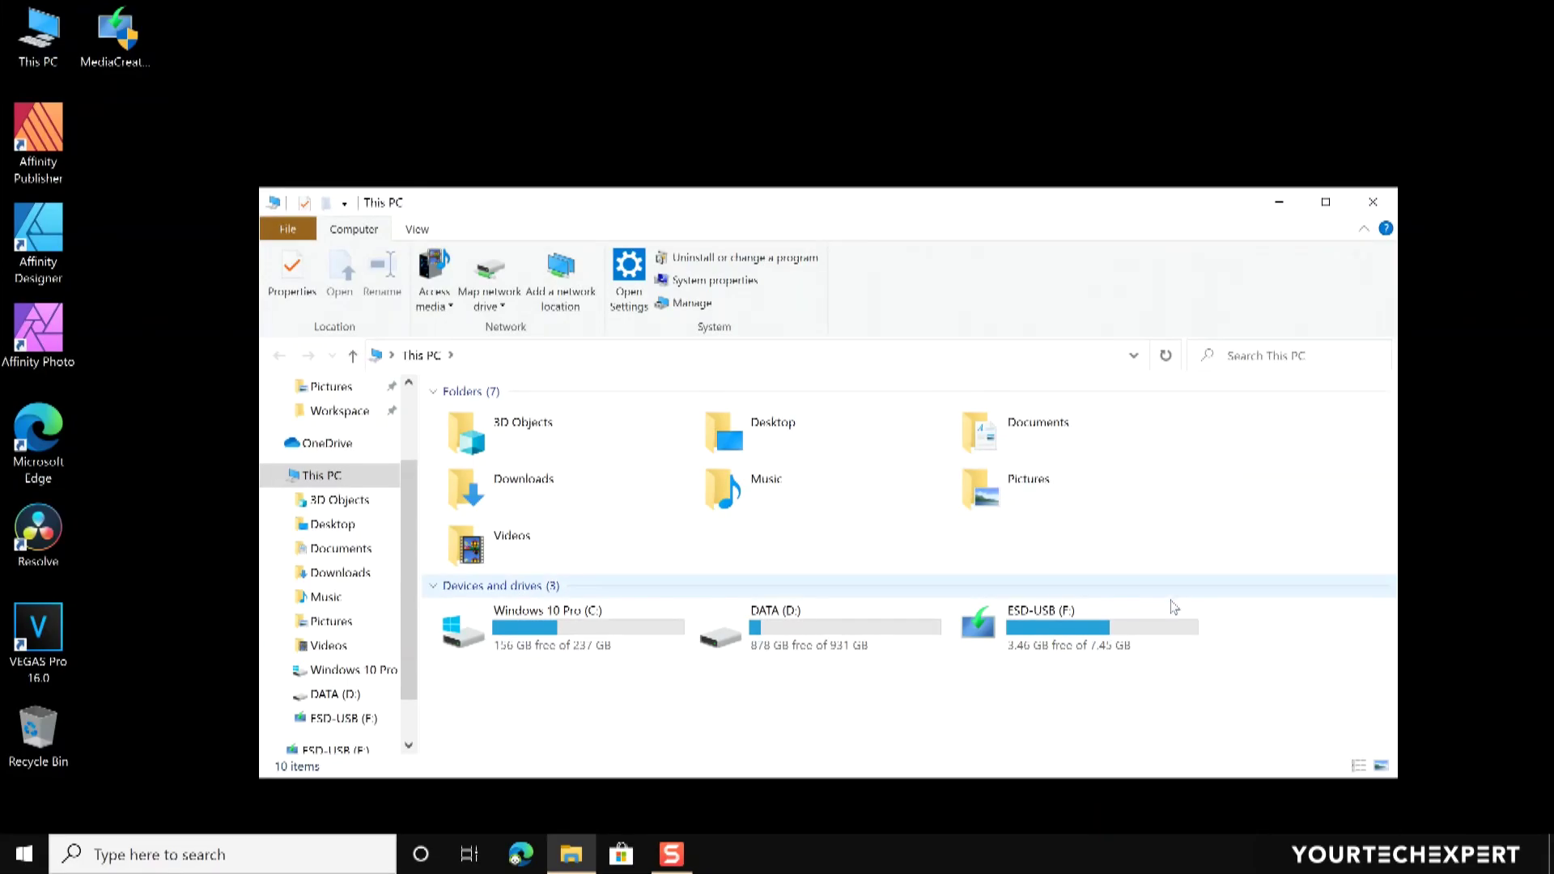
{"action": "left_click", "coordinate": [1131, 629]}
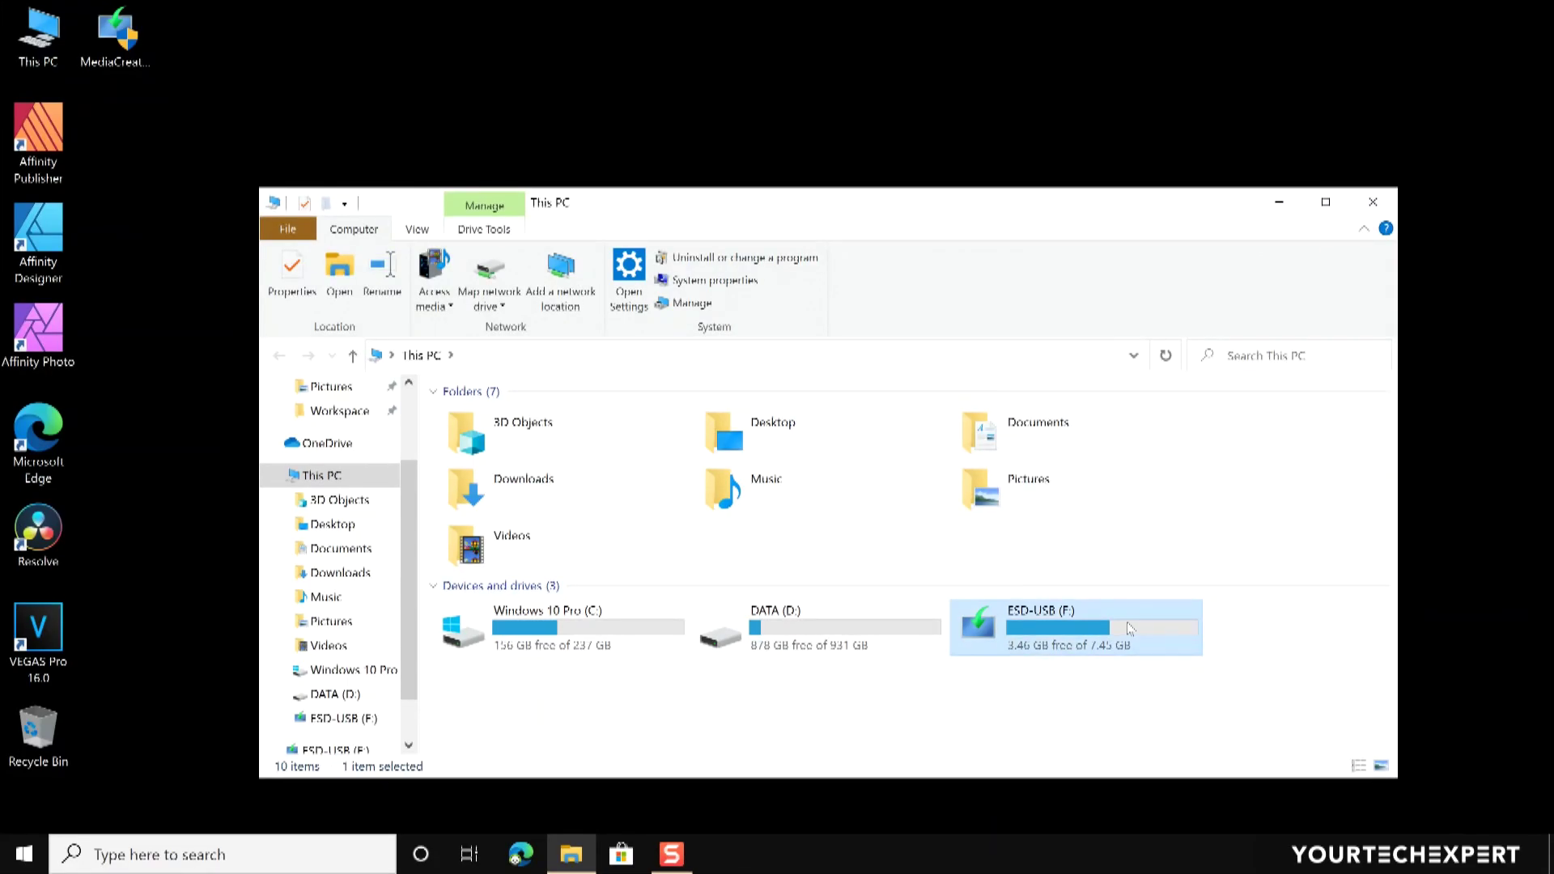
{"action": "double_click", "coordinate": [1131, 629]}
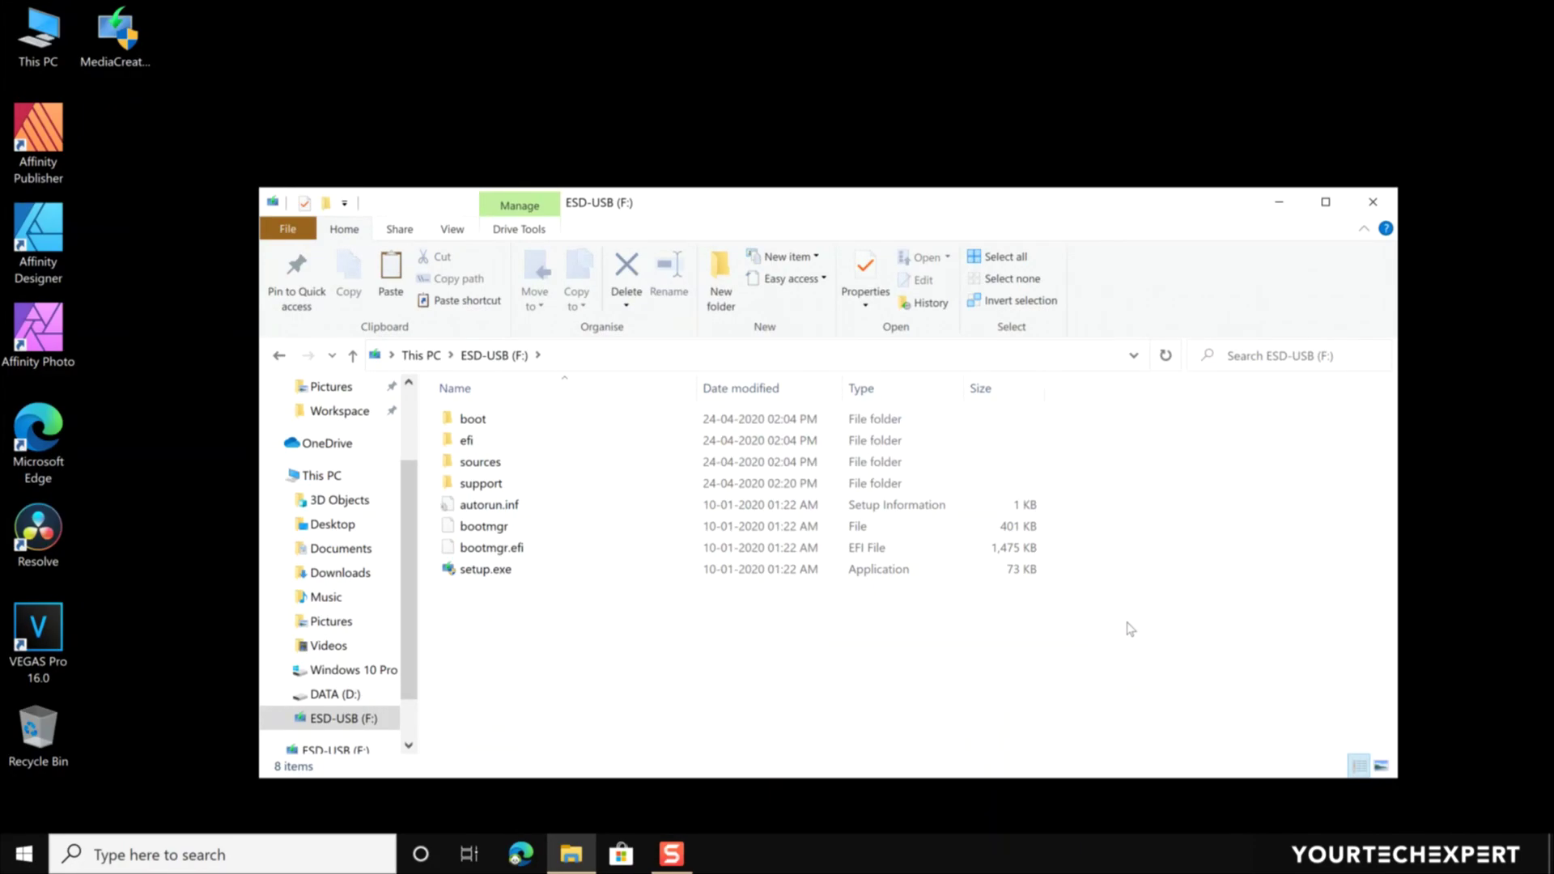
{"action": "left_click", "coordinate": [1371, 204]}
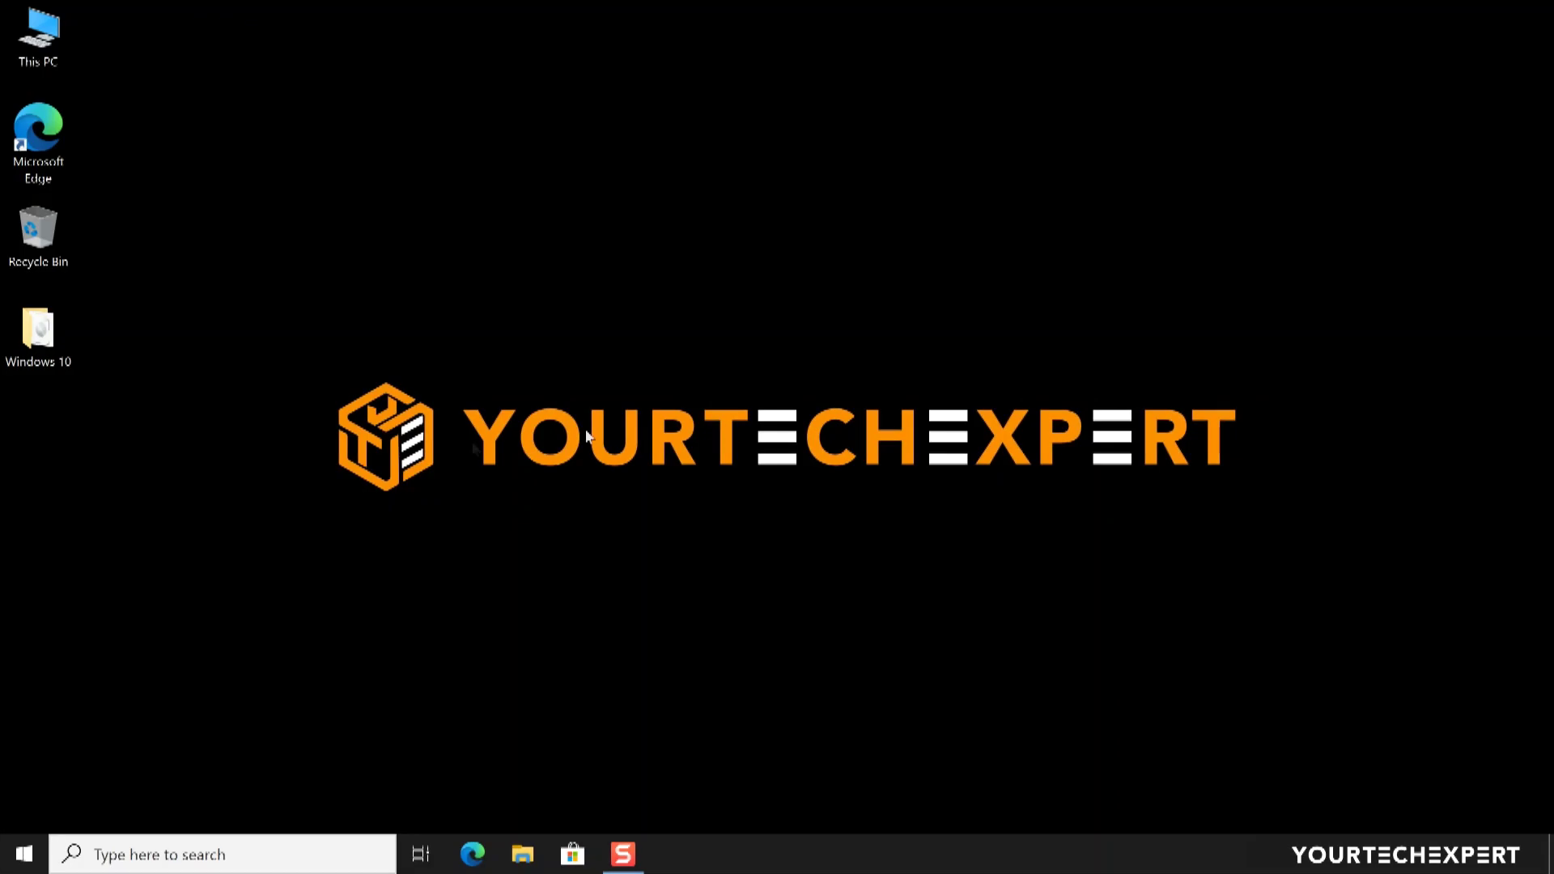
Check the Windows.iso file in the desktop's Windows 10 folder and close the folder.
{"action": "double_click", "coordinate": [46, 341]}
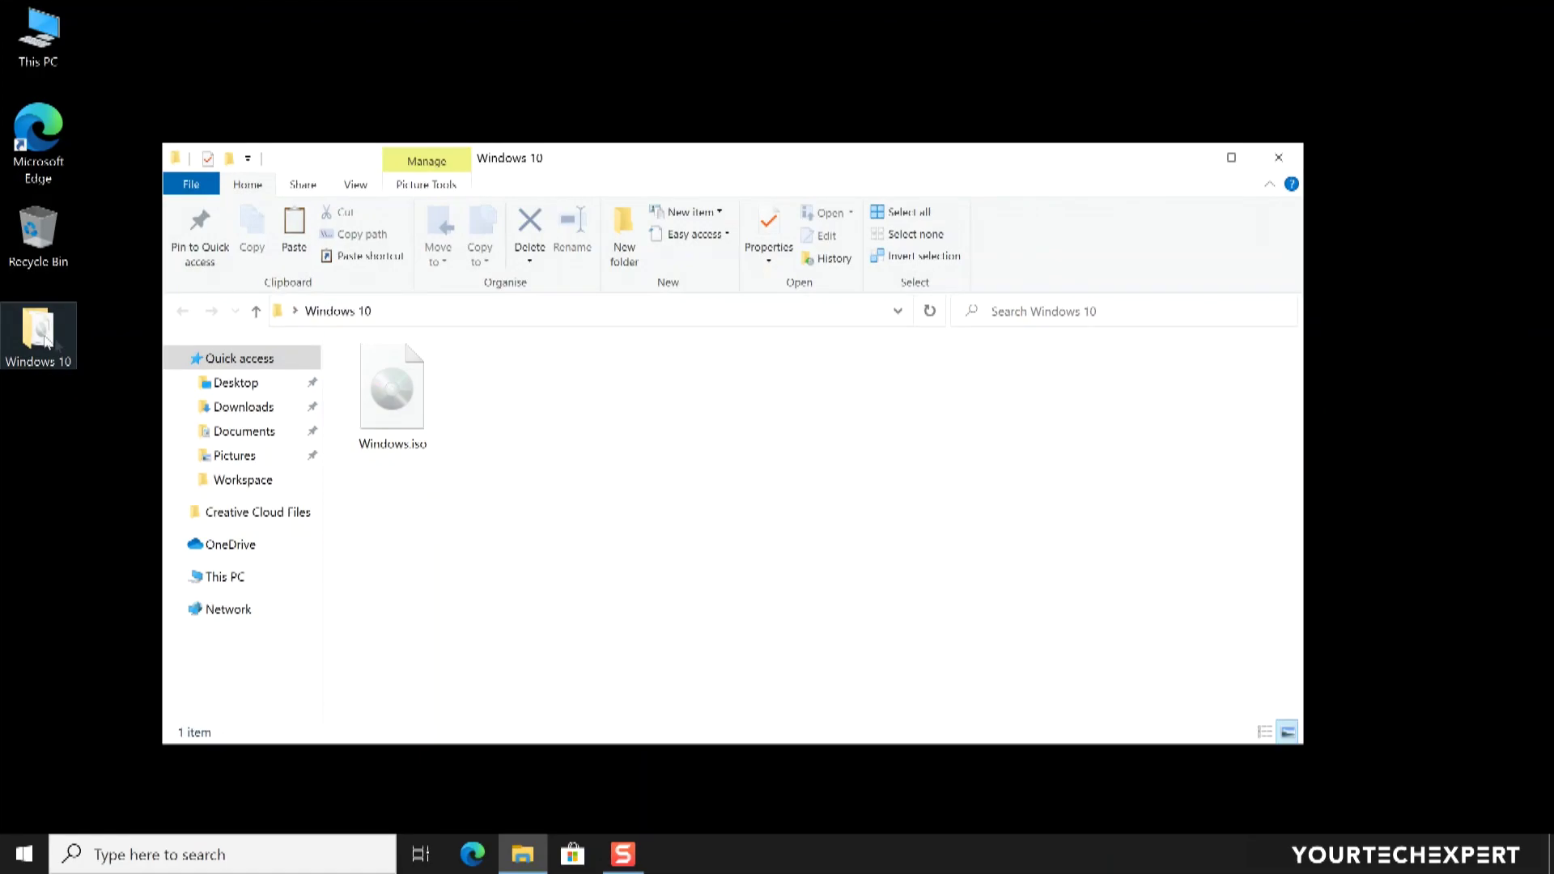
{"action": "left_click", "coordinate": [389, 392]}
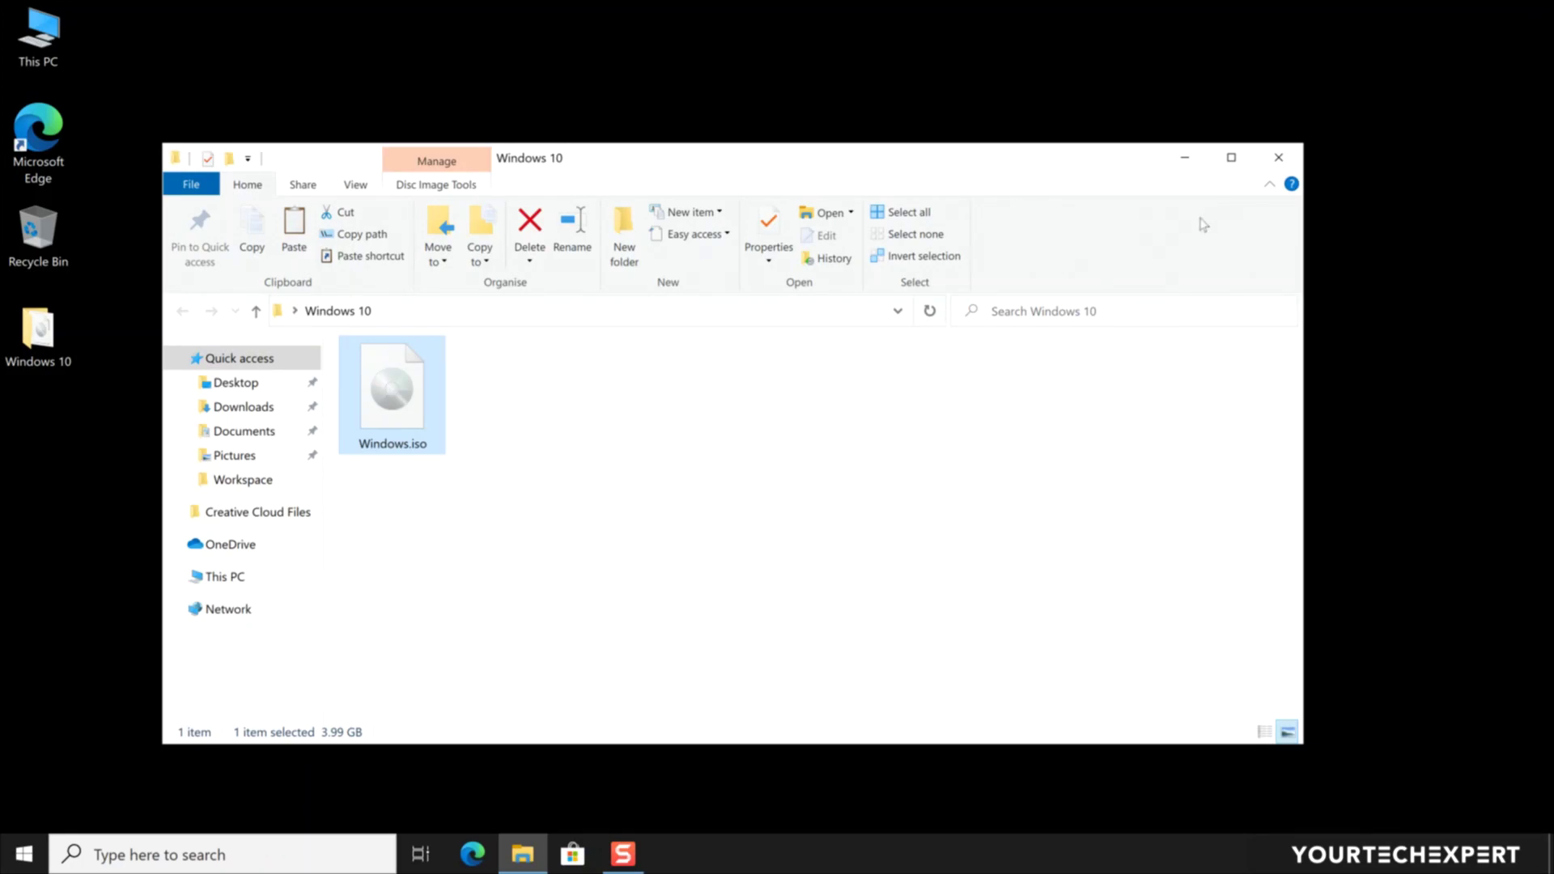
{"action": "left_click", "coordinate": [1279, 158]}
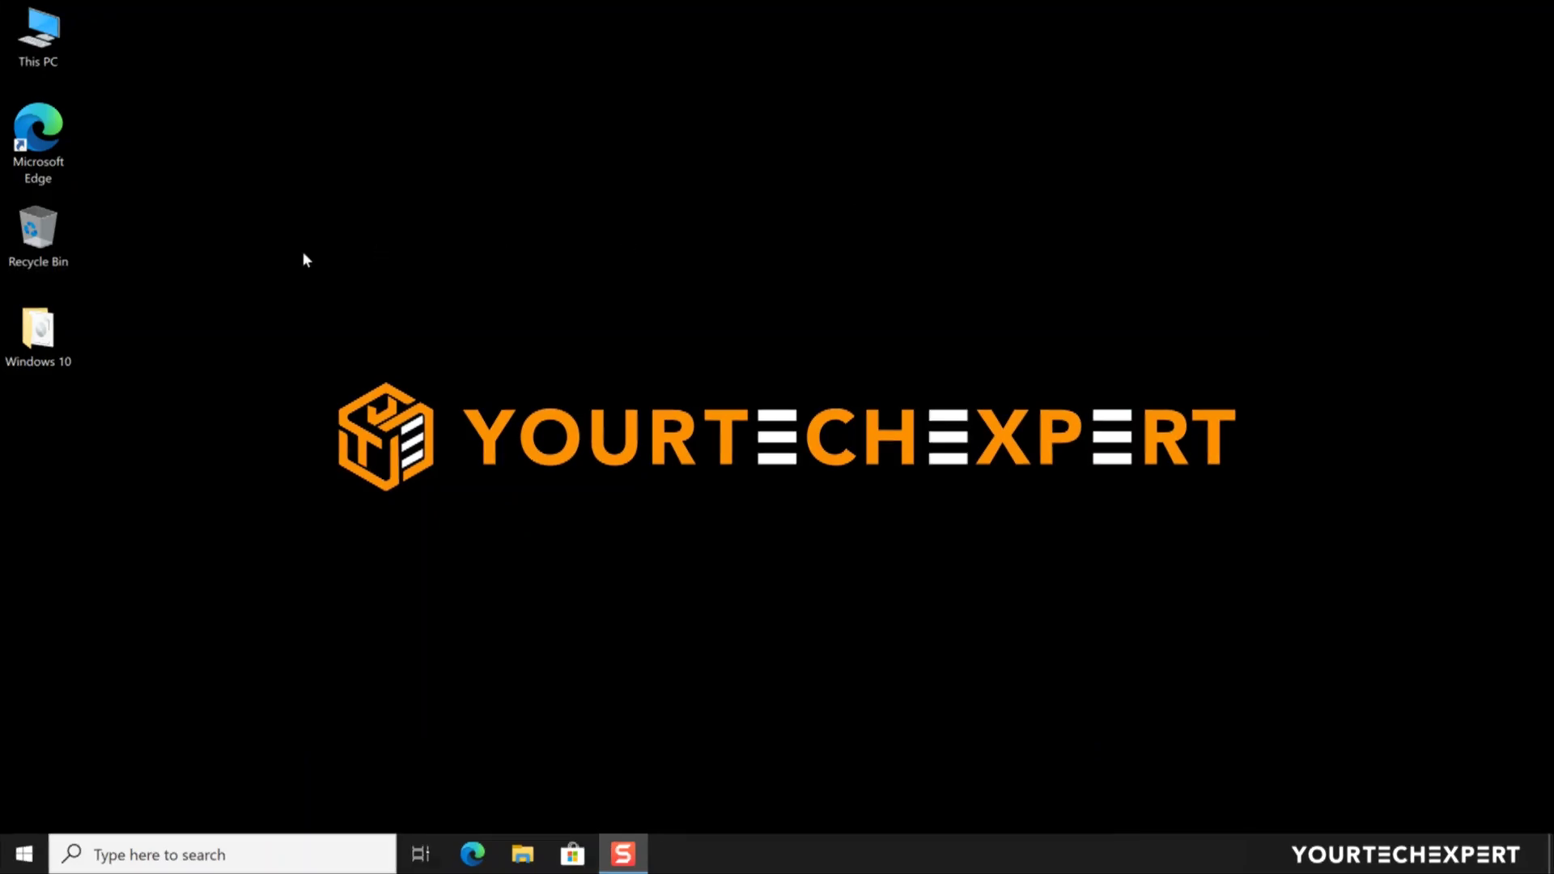
Open the Rufus website at rufus.ie in Microsoft Edge.
{"action": "double_click", "coordinate": [36, 130]}
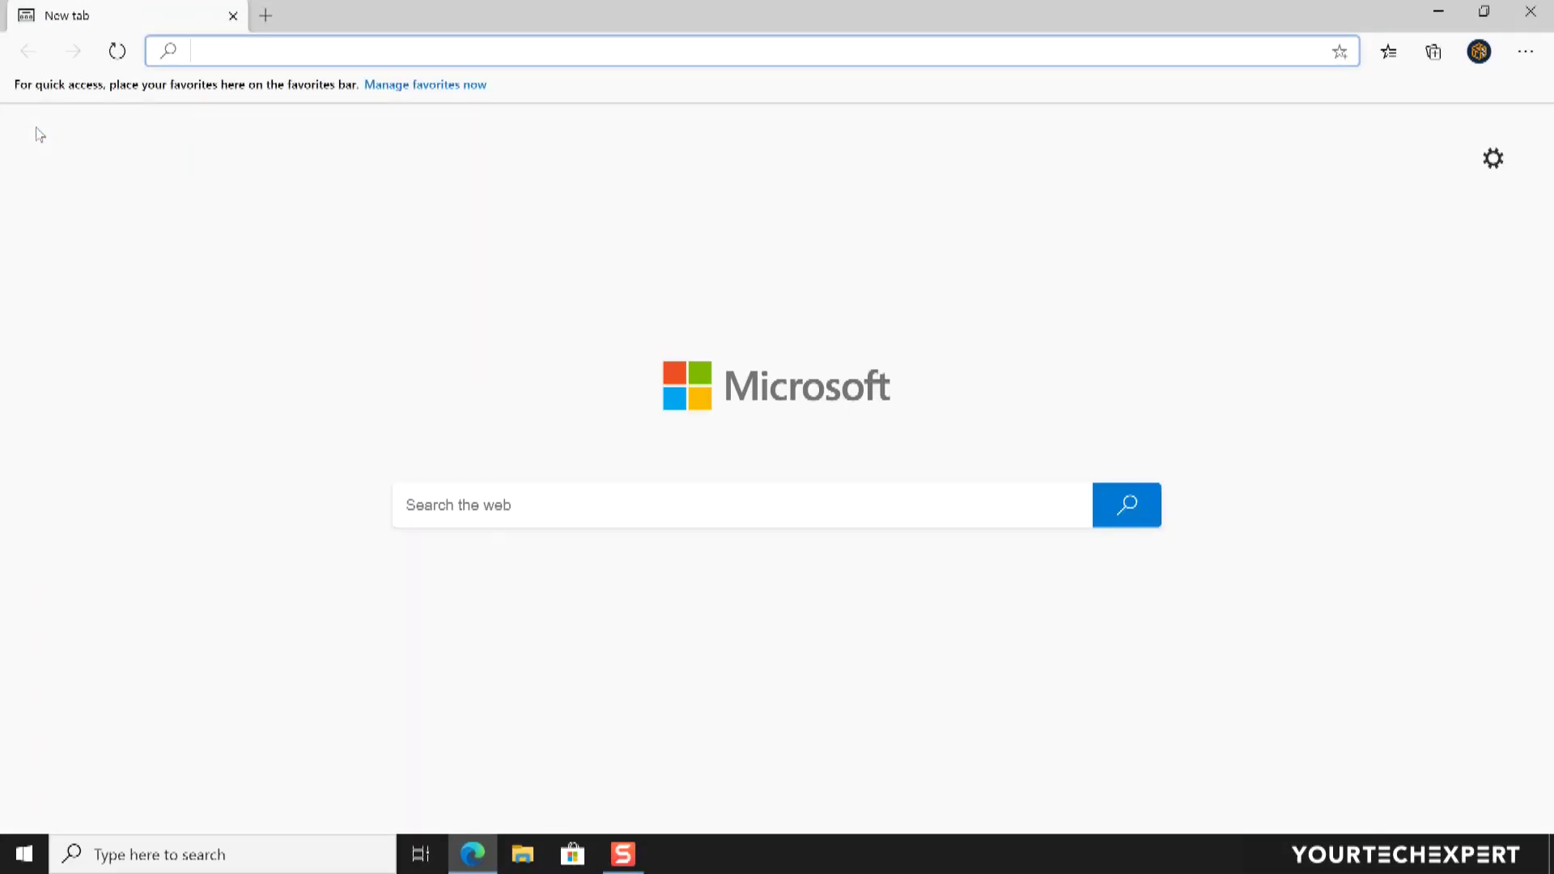
{"action": "type", "text": "rufus.ie"}
{"action": "key", "text": "Return"}
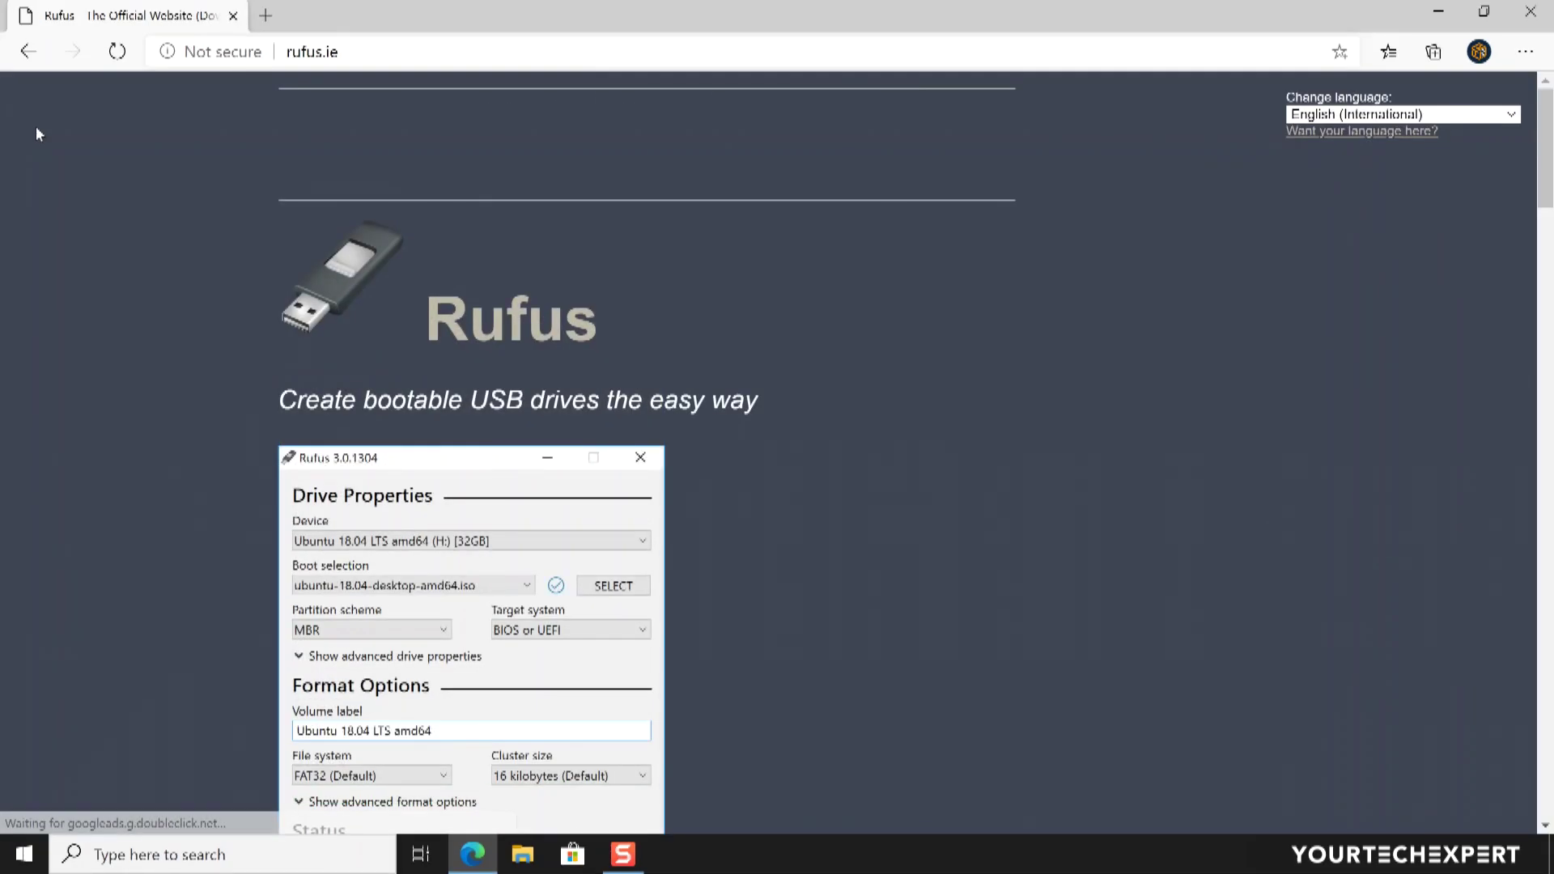
Download Rufus 3.10 from the website's Download section.
{"action": "scroll", "coordinate": [36, 125], "scroll_direction": "down", "scroll_amount": 4}
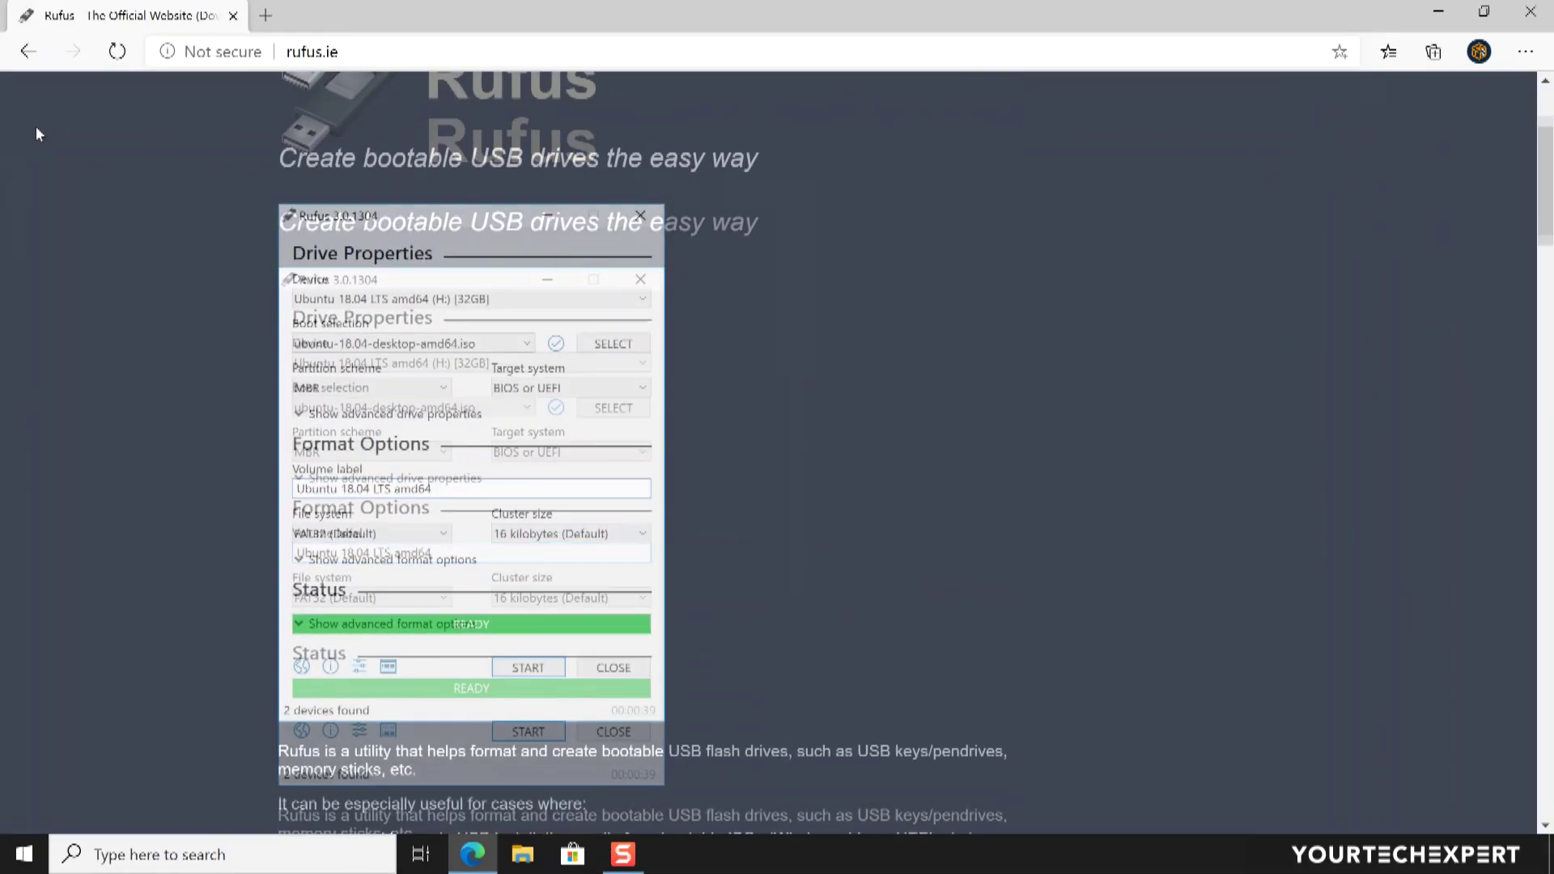
{"action": "scroll", "coordinate": [36, 132], "scroll_direction": "down", "scroll_amount": 10}
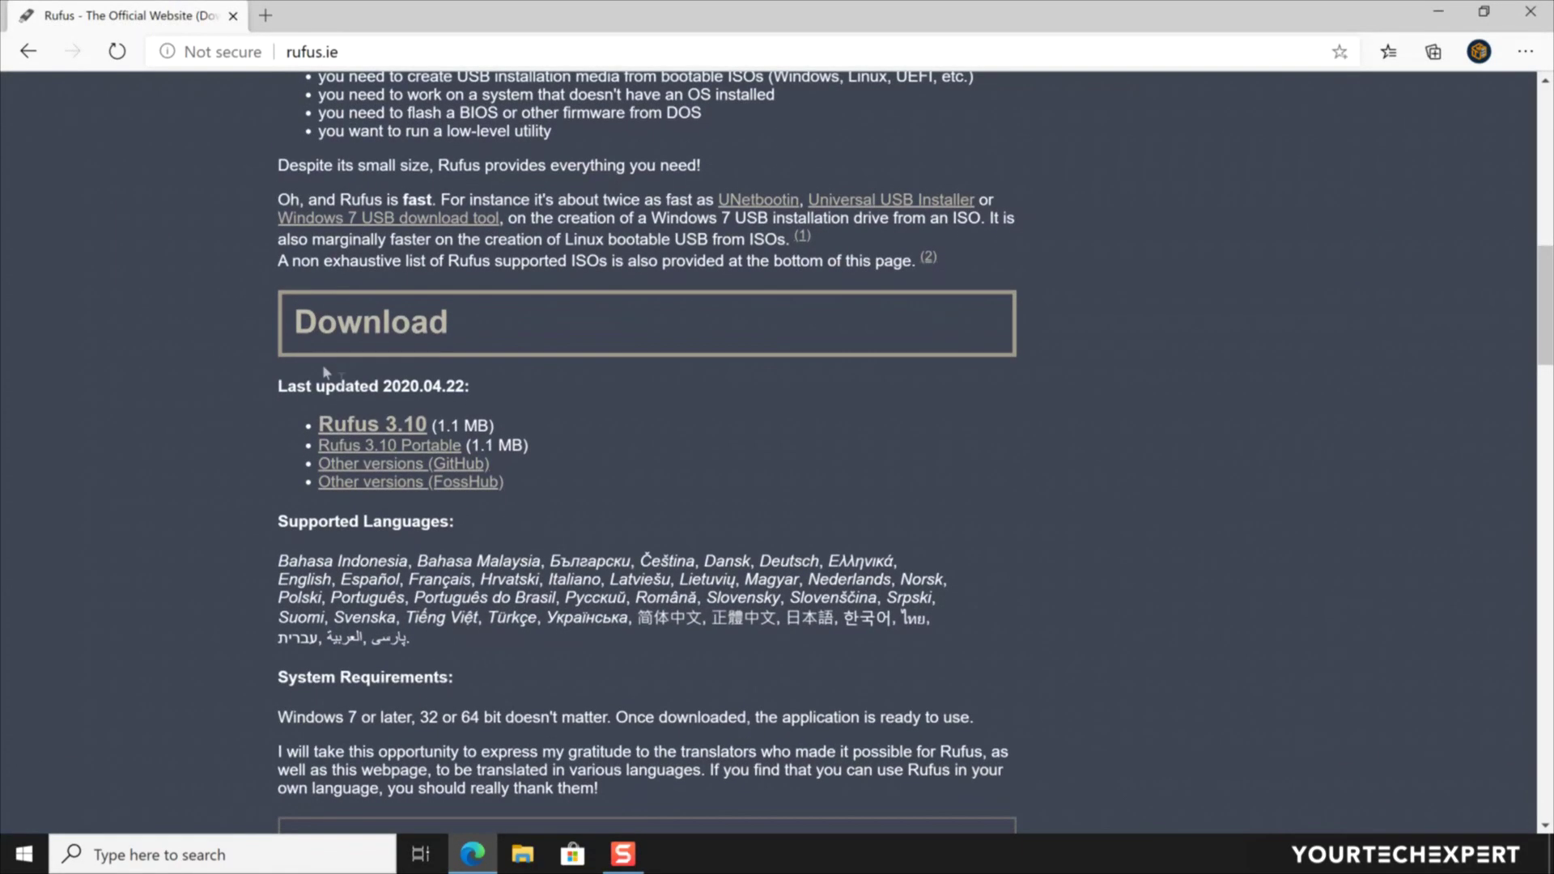
{"action": "left_click", "coordinate": [371, 427]}
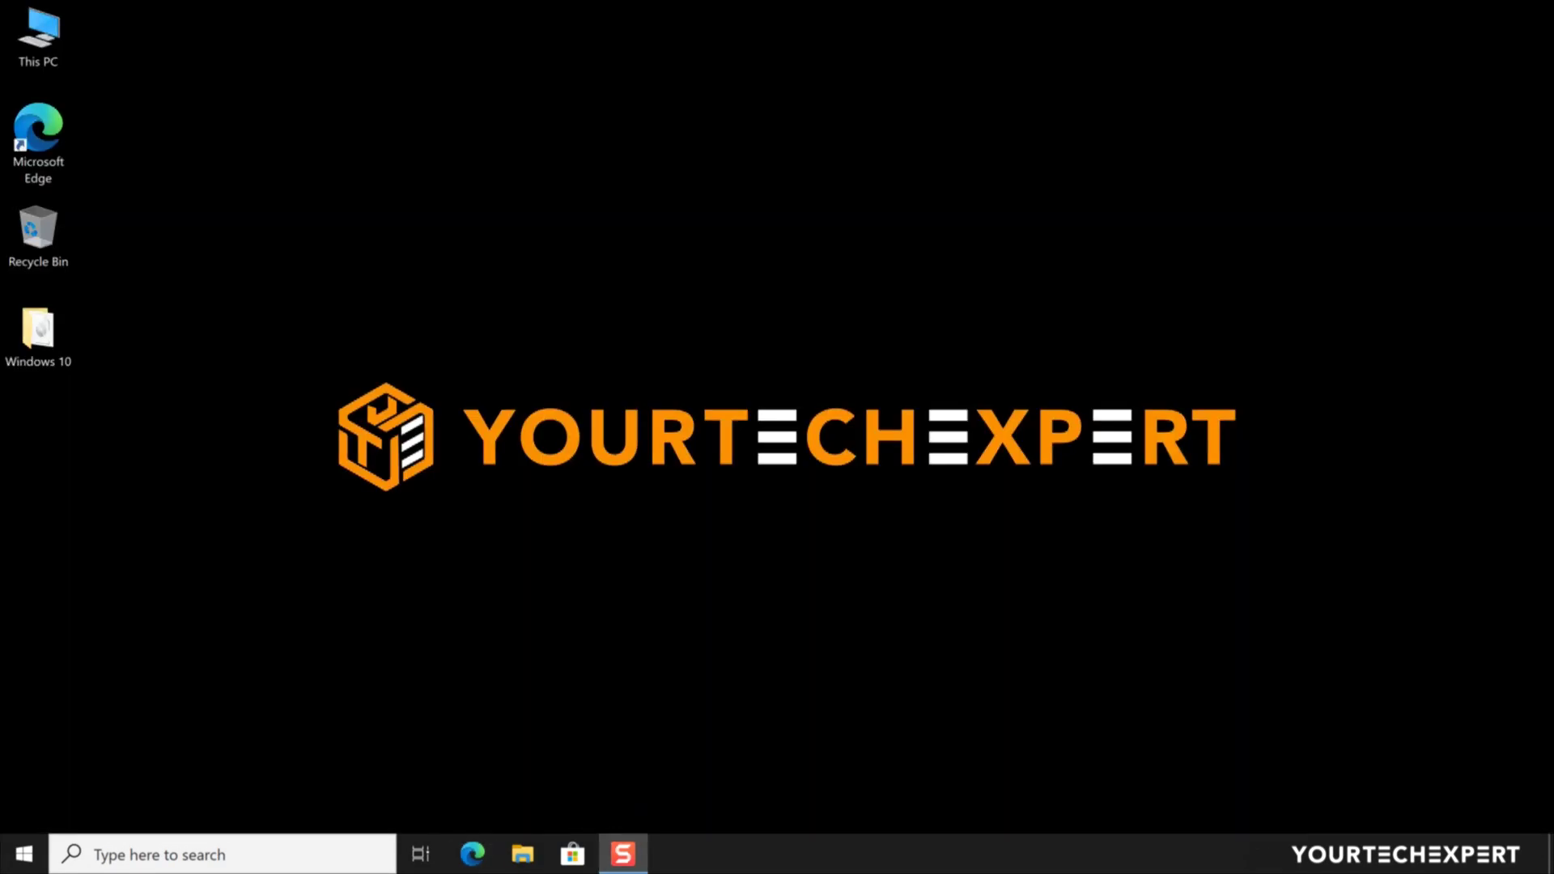
Launch rufus-3.10.exe from the Downloads folder in This PC and close the folder window.
{"action": "double_click", "coordinate": [38, 43]}
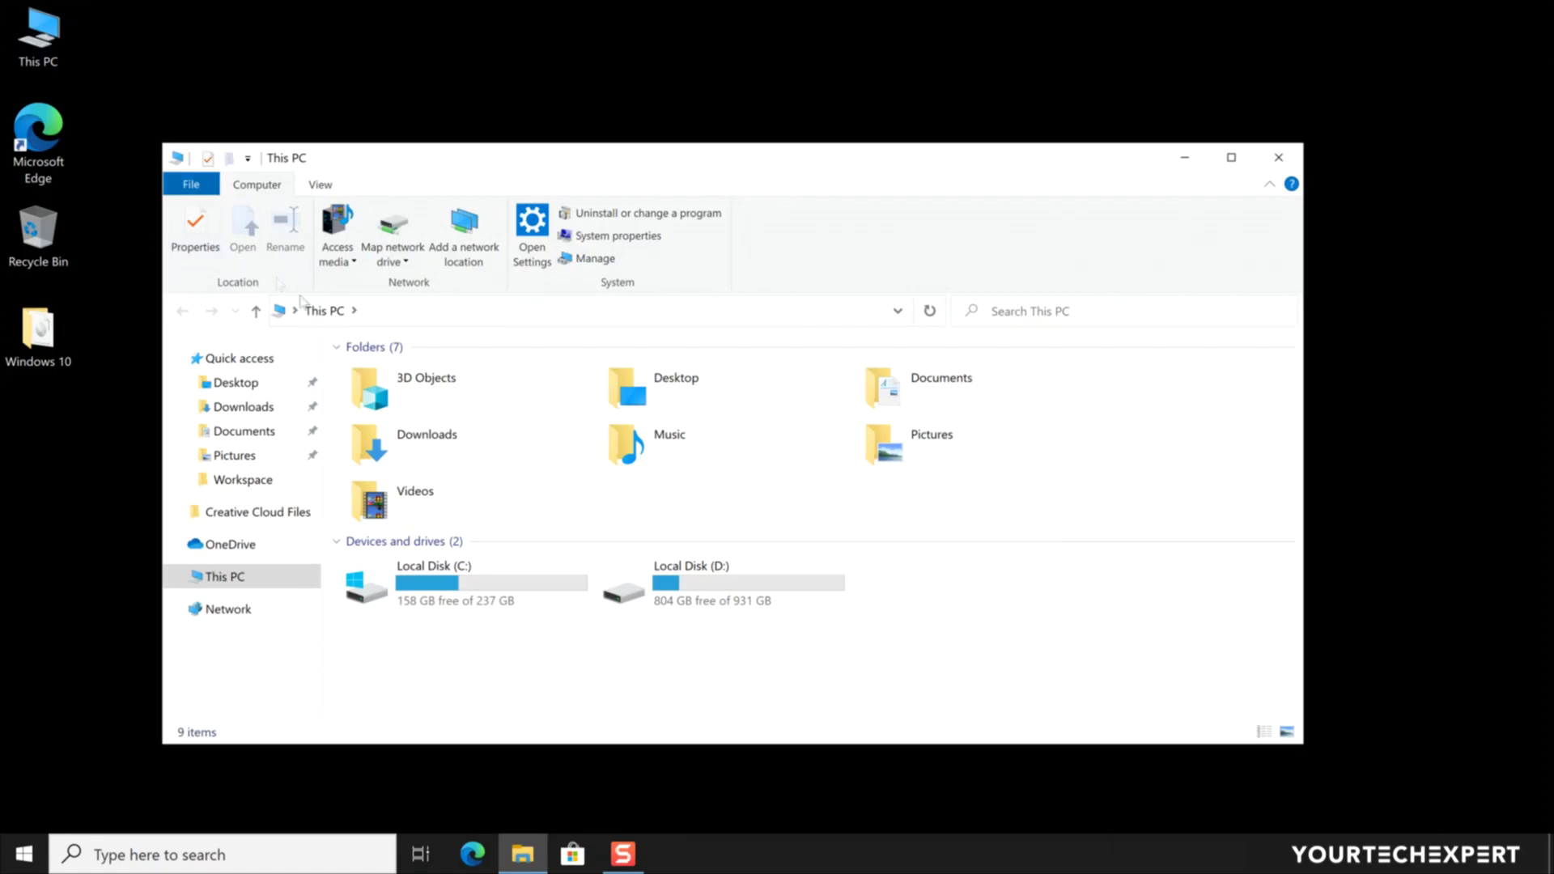
{"action": "double_click", "coordinate": [410, 439]}
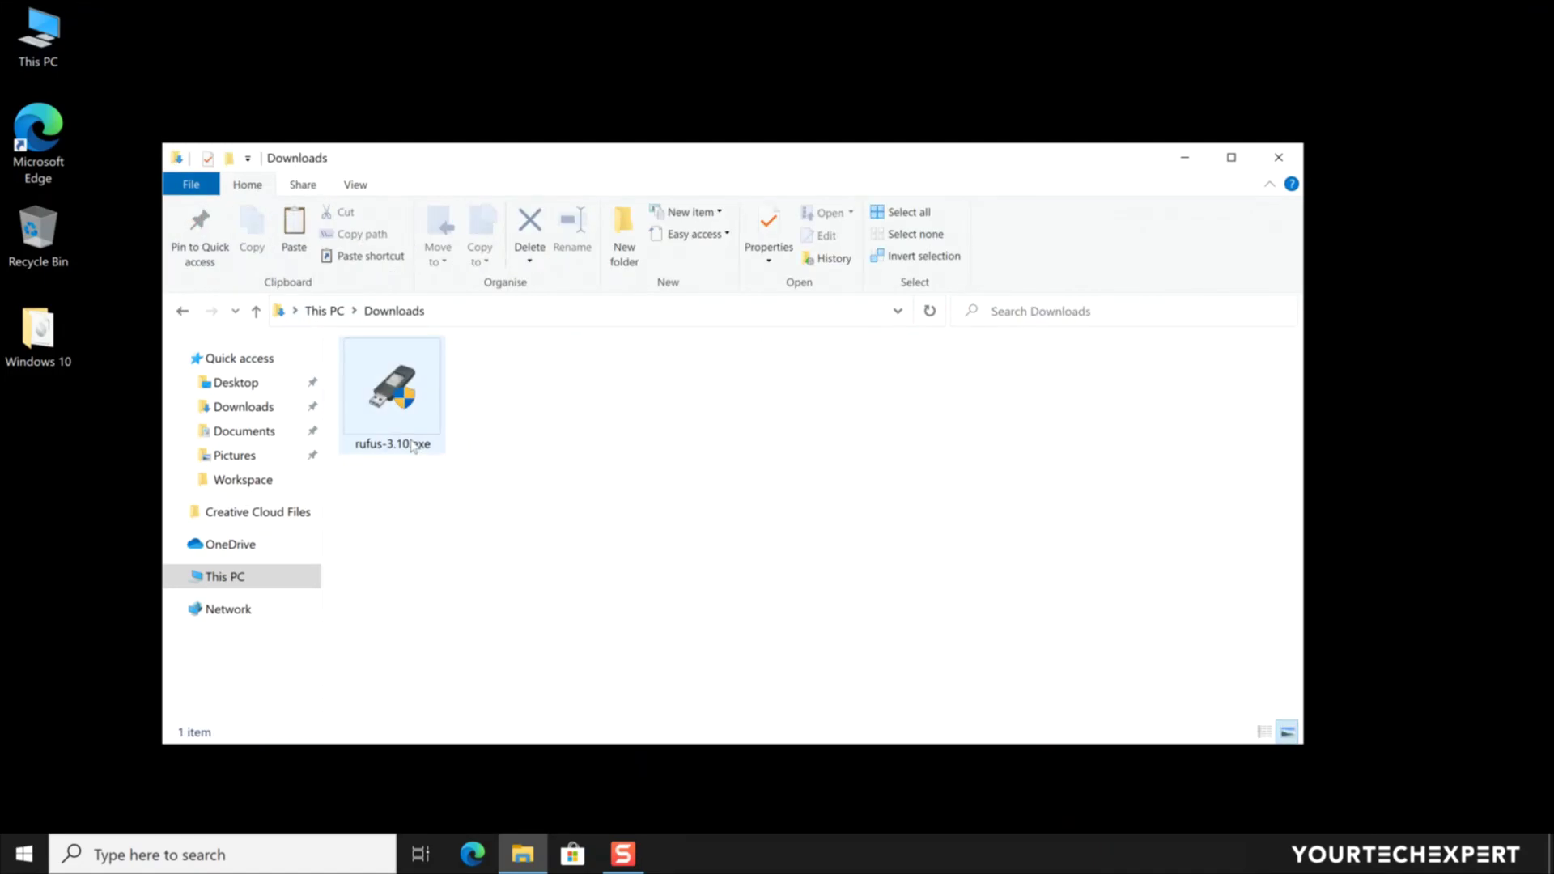
{"action": "double_click", "coordinate": [396, 405]}
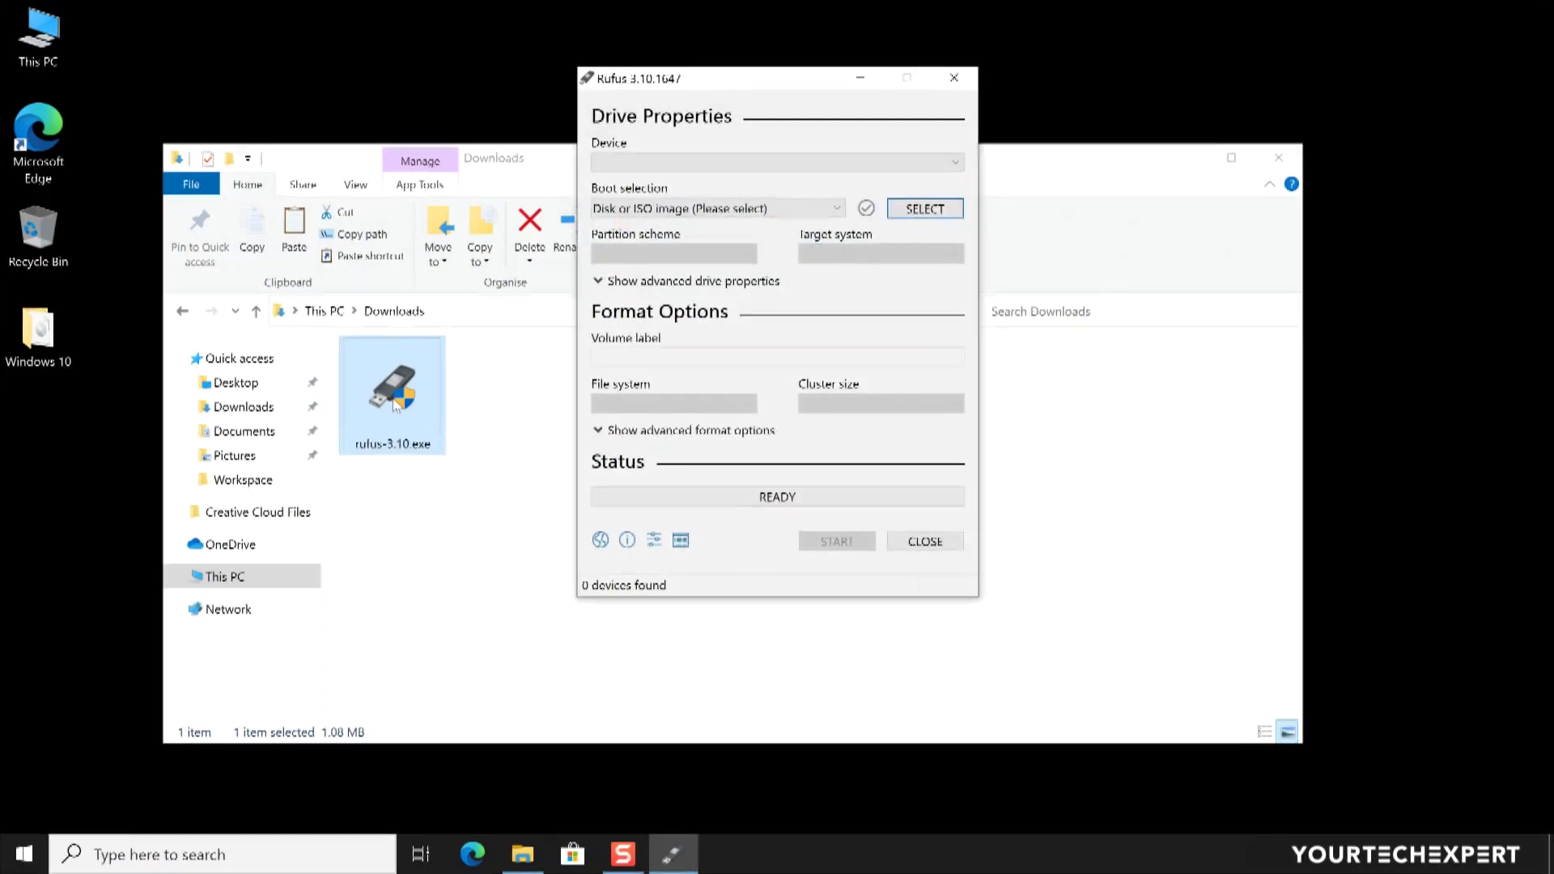
{"action": "left_click", "coordinate": [1278, 160]}
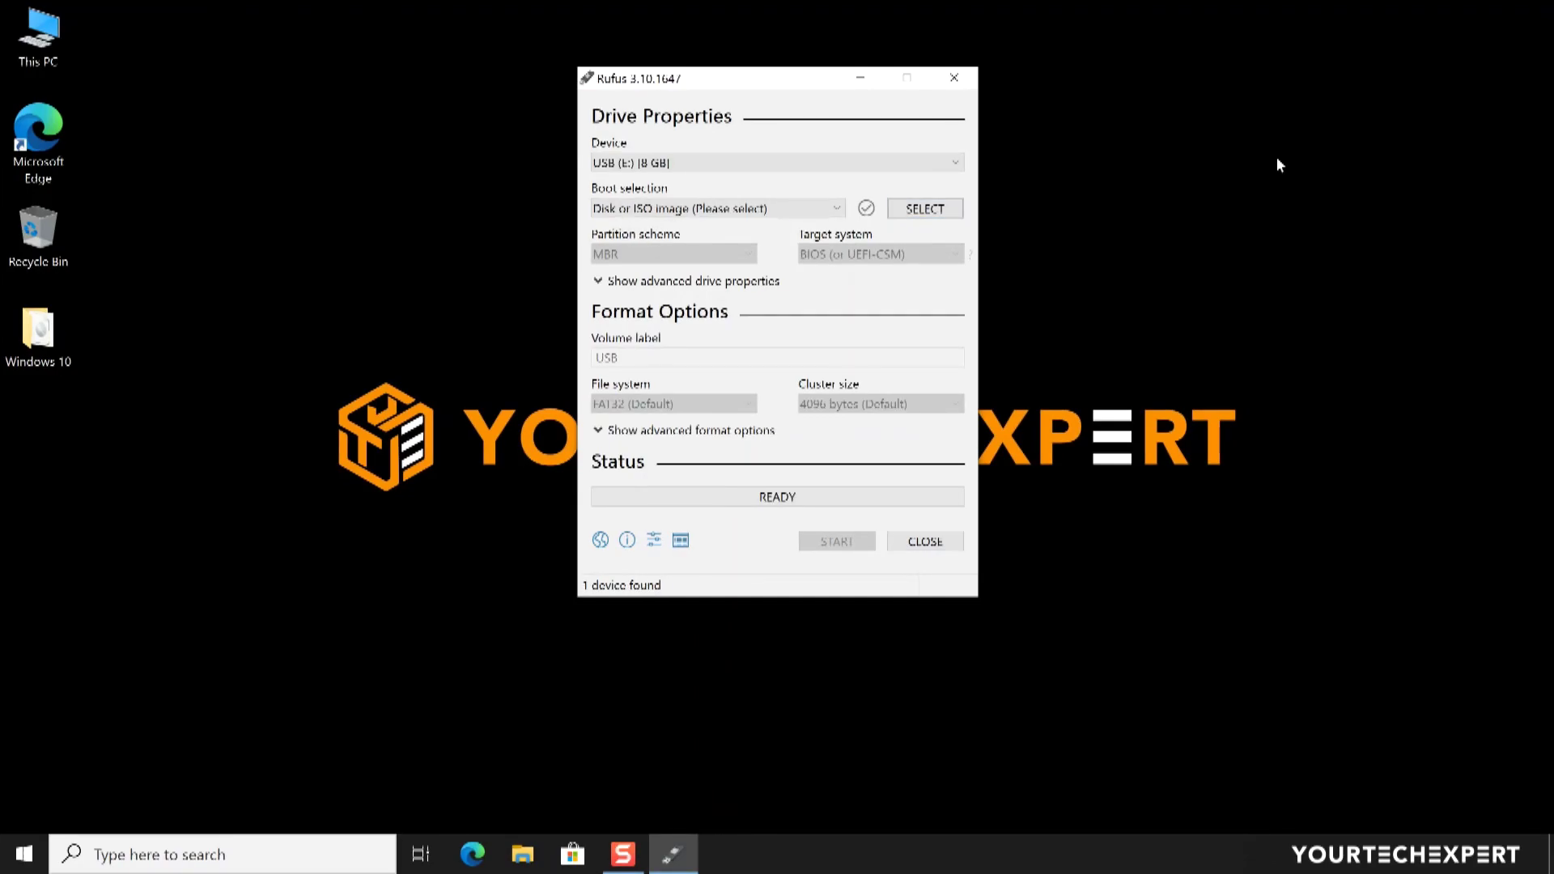
Keep USB (E:) as the device and load Windows.iso from the desktop's Windows 10 folder as the boot image.
{"action": "left_click", "coordinate": [935, 165]}
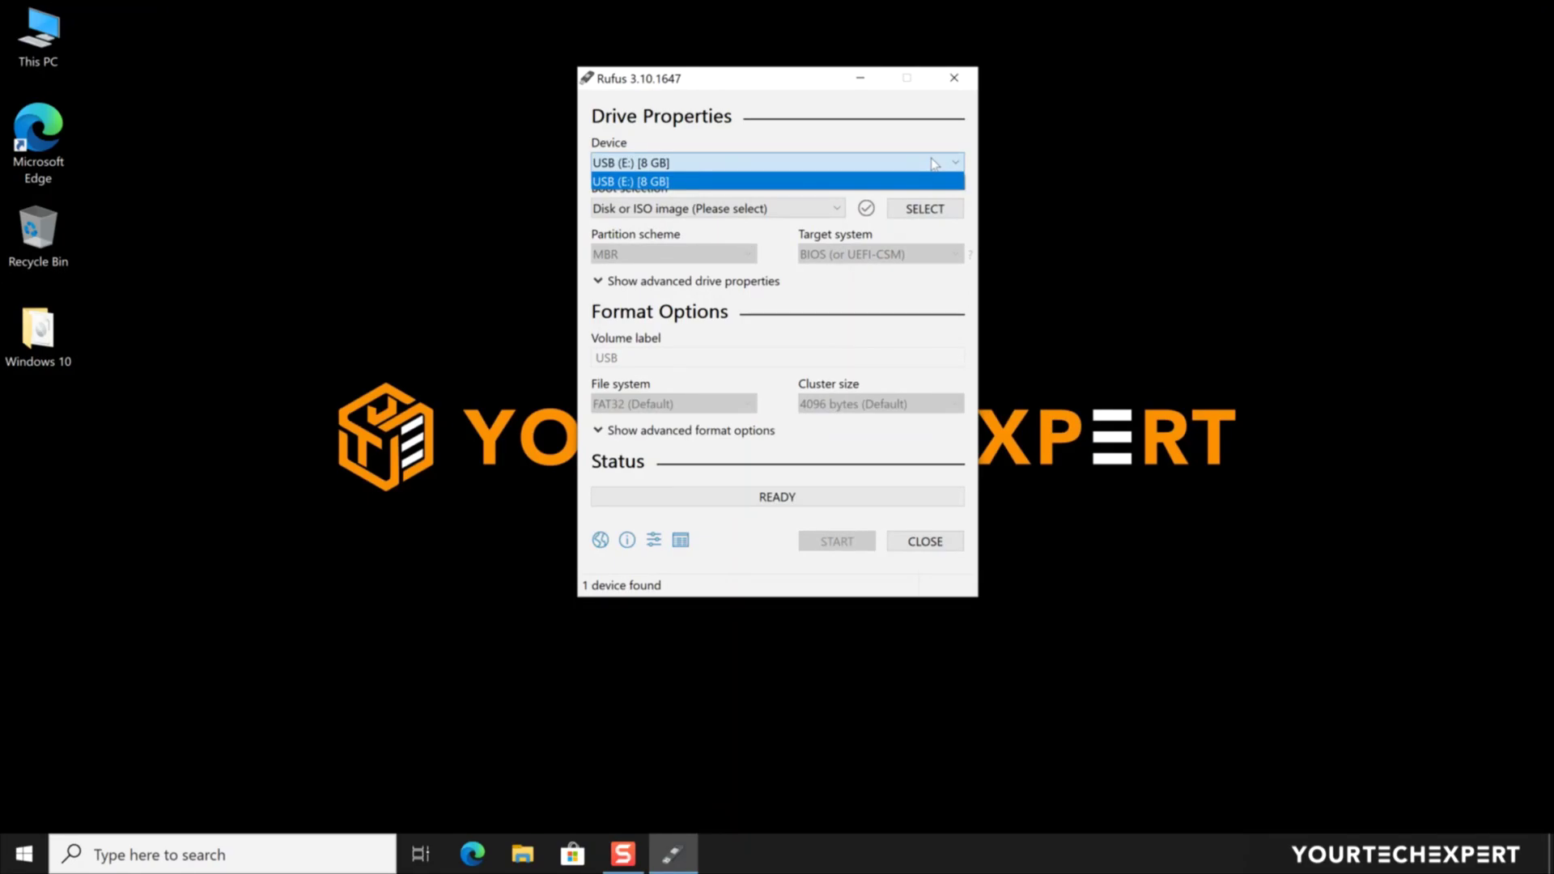
{"action": "left_click", "coordinate": [934, 164]}
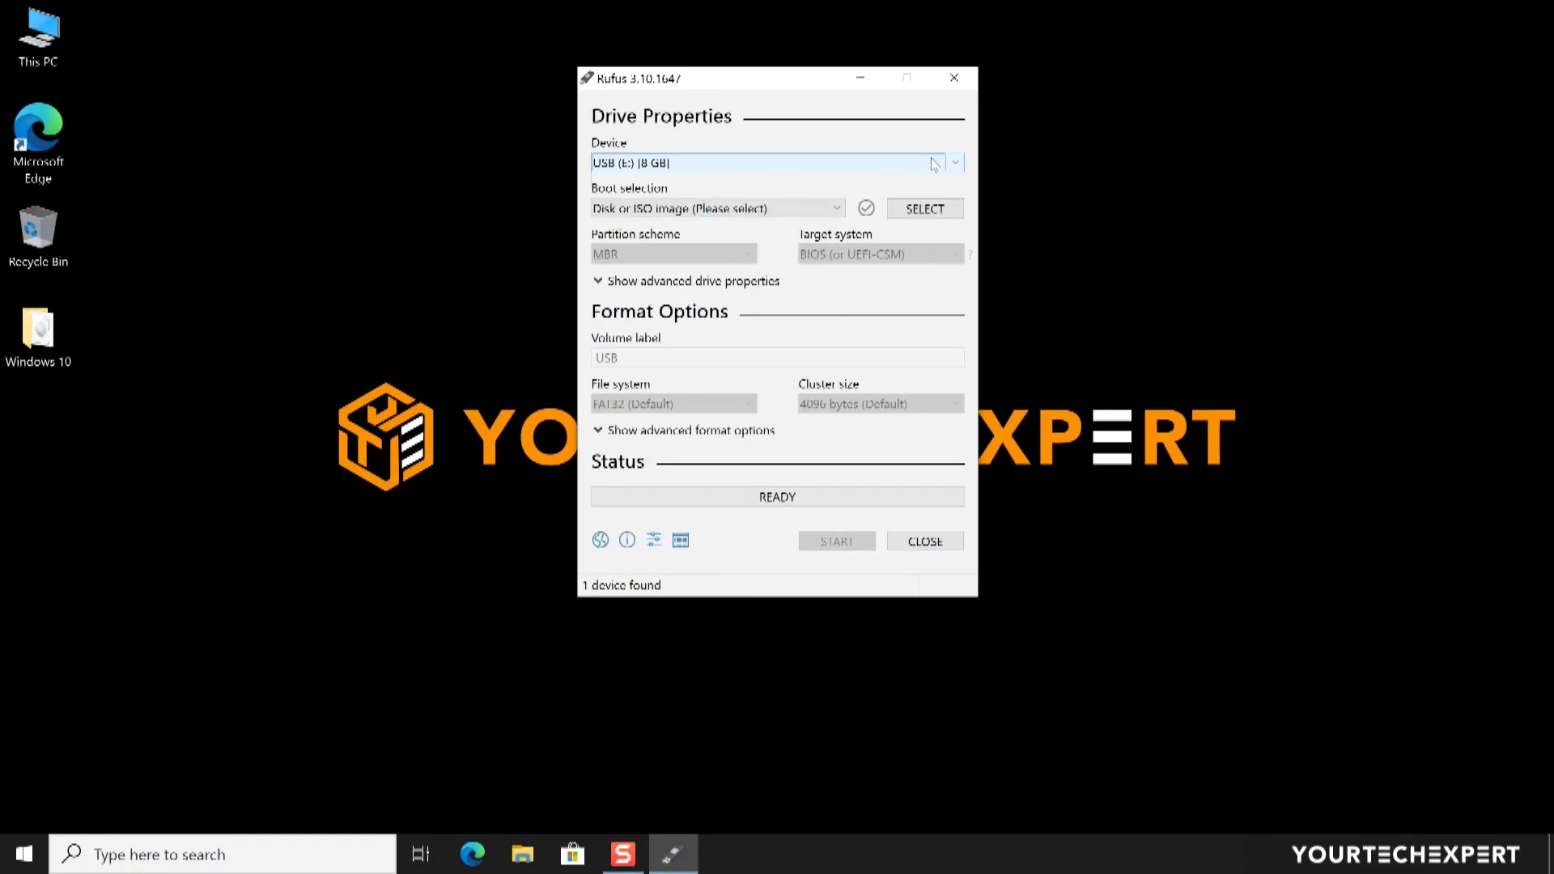
{"action": "left_click", "coordinate": [840, 209]}
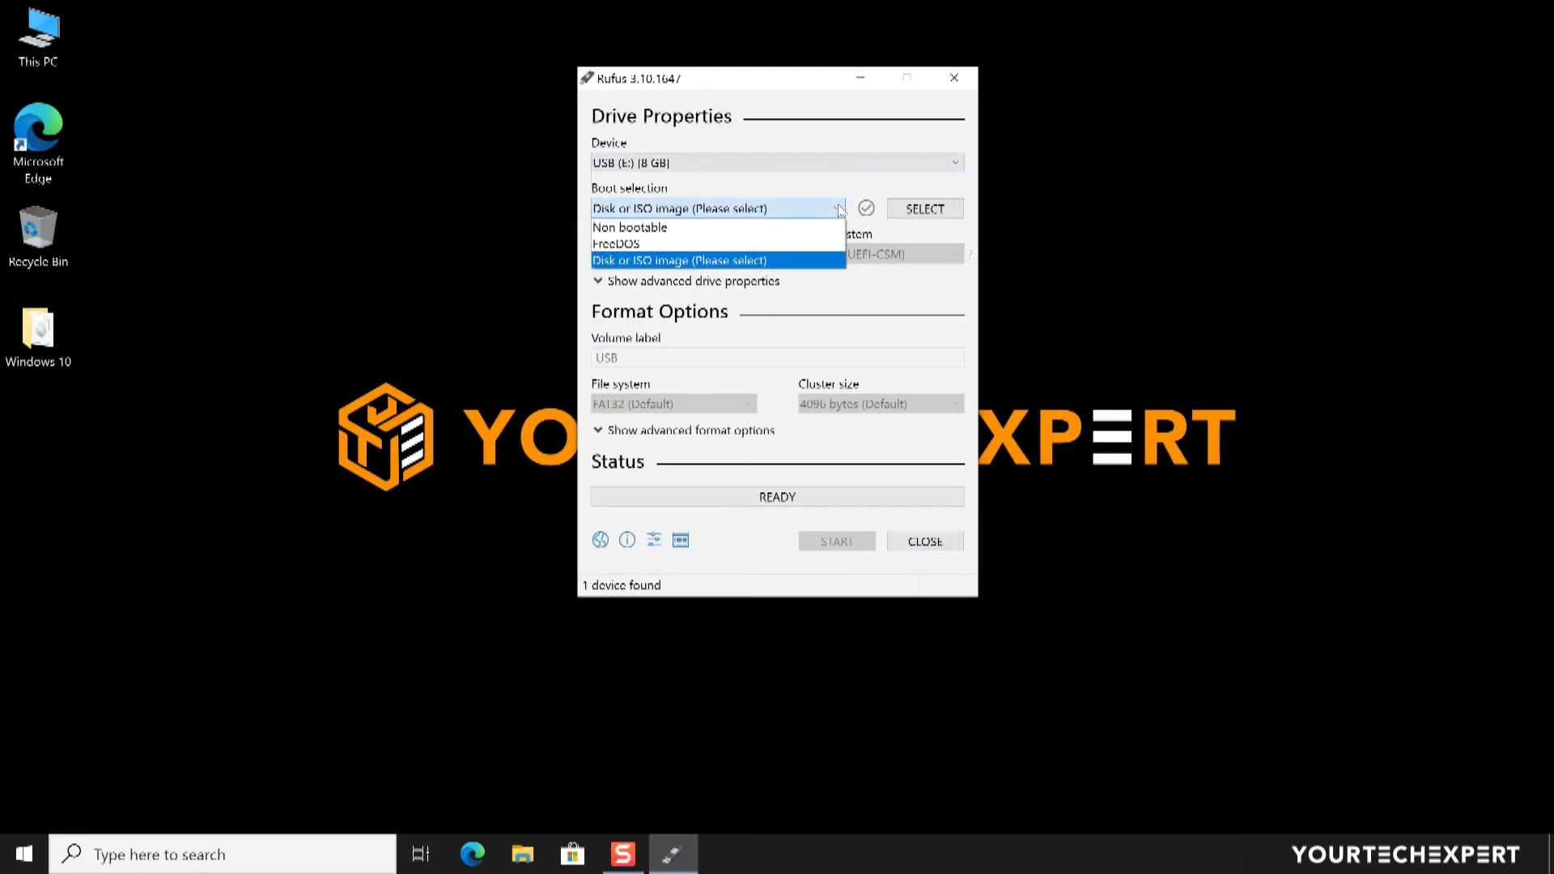
{"action": "left_click", "coordinate": [828, 260]}
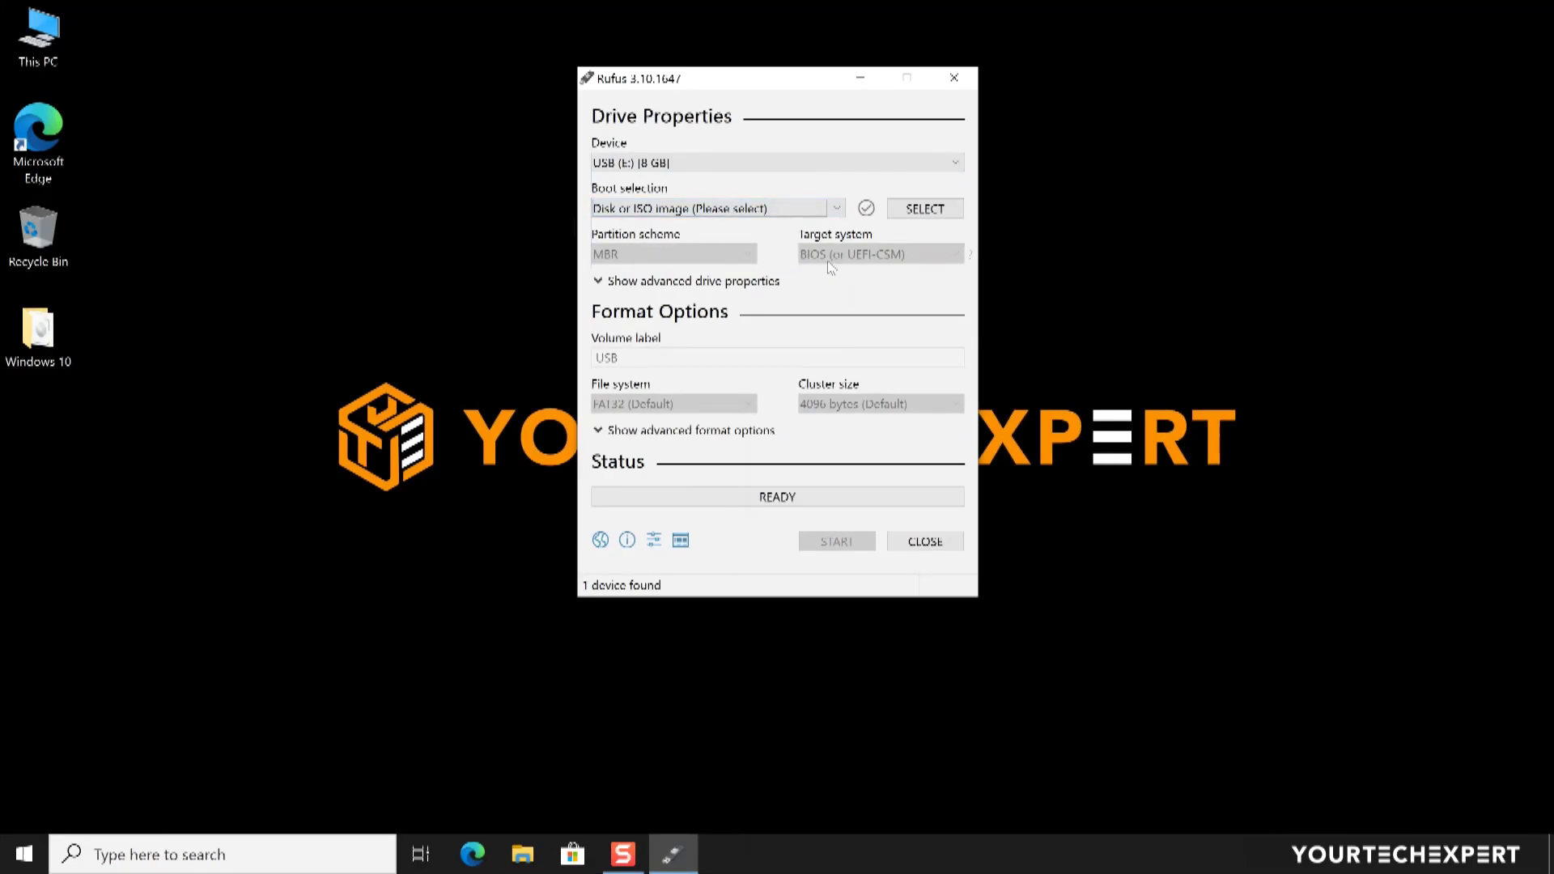
{"action": "left_click", "coordinate": [924, 210]}
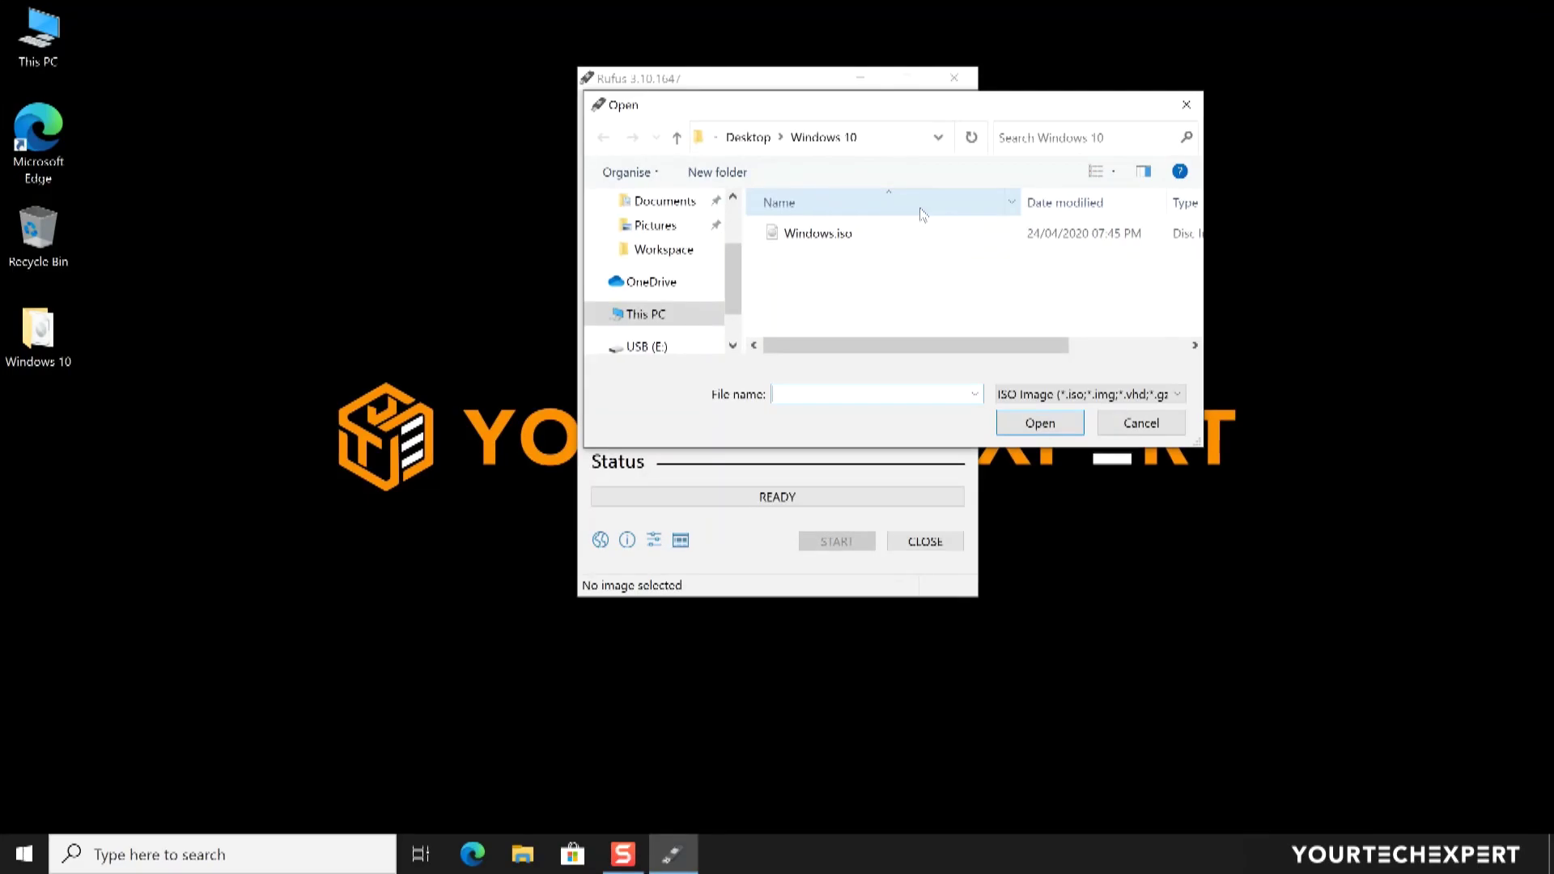
{"action": "double_click", "coordinate": [816, 236]}
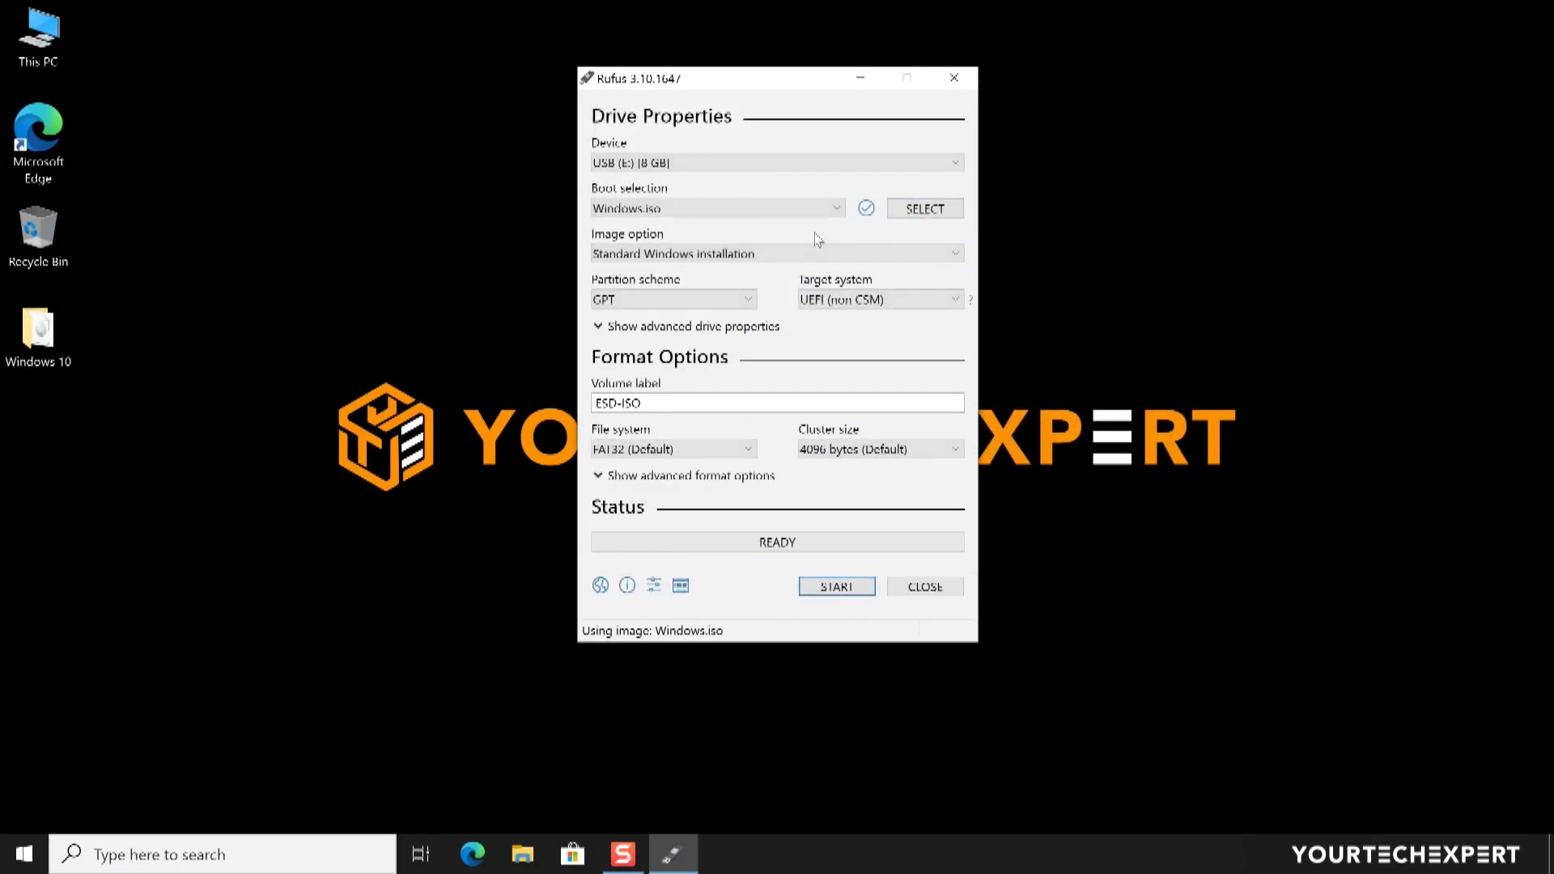
Keep the Standard Windows installation image option, GPT partition scheme and UEFI (non CSM) target system, and check the advanced drive properties.
{"action": "left_click", "coordinate": [827, 254]}
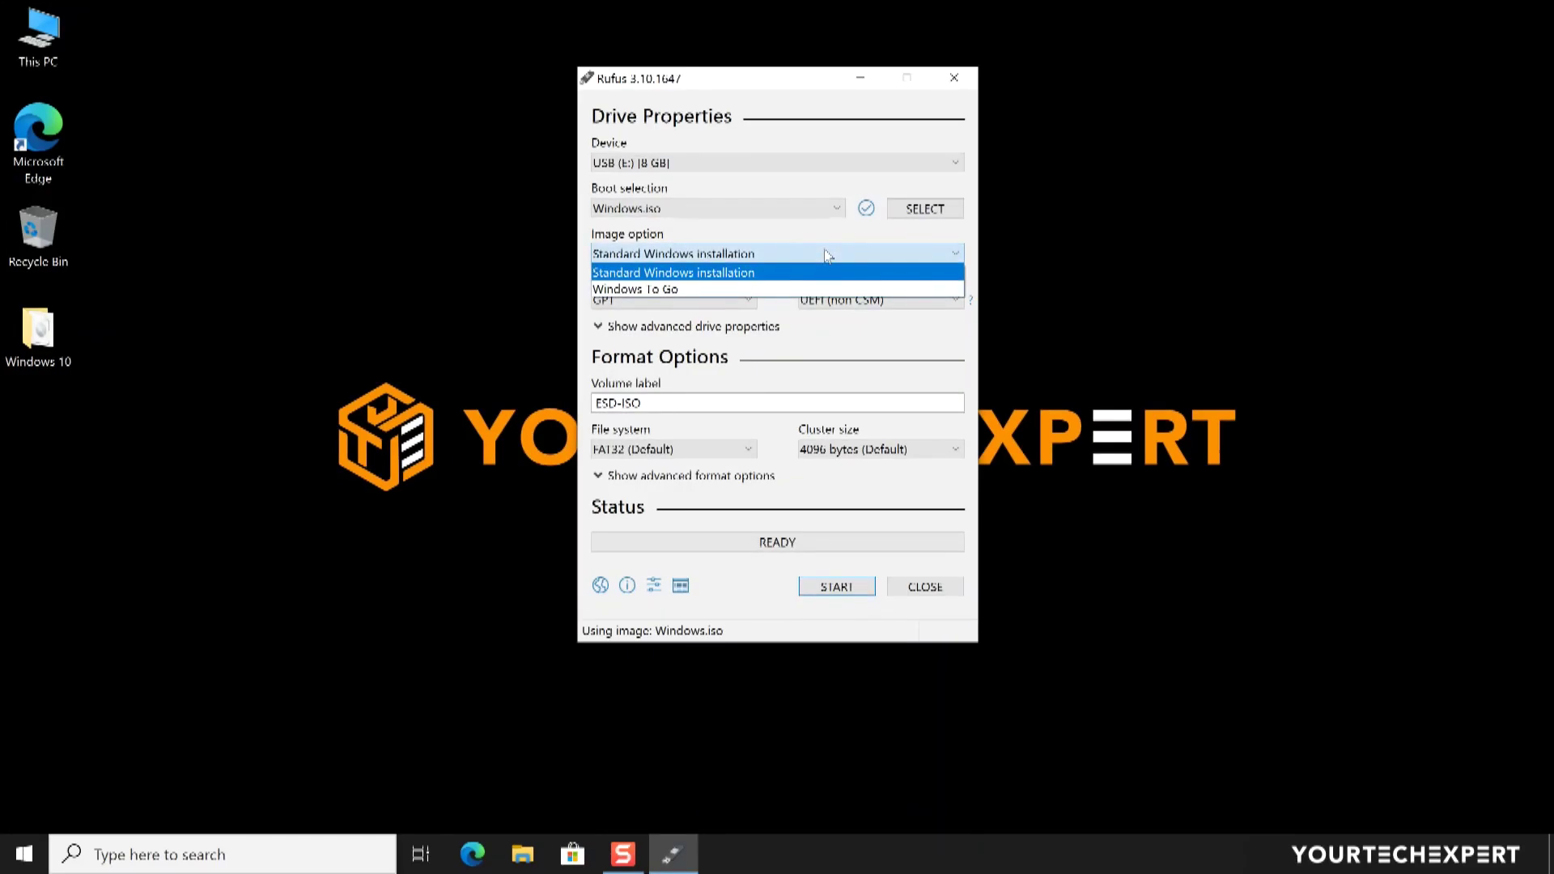
{"action": "left_click", "coordinate": [826, 254]}
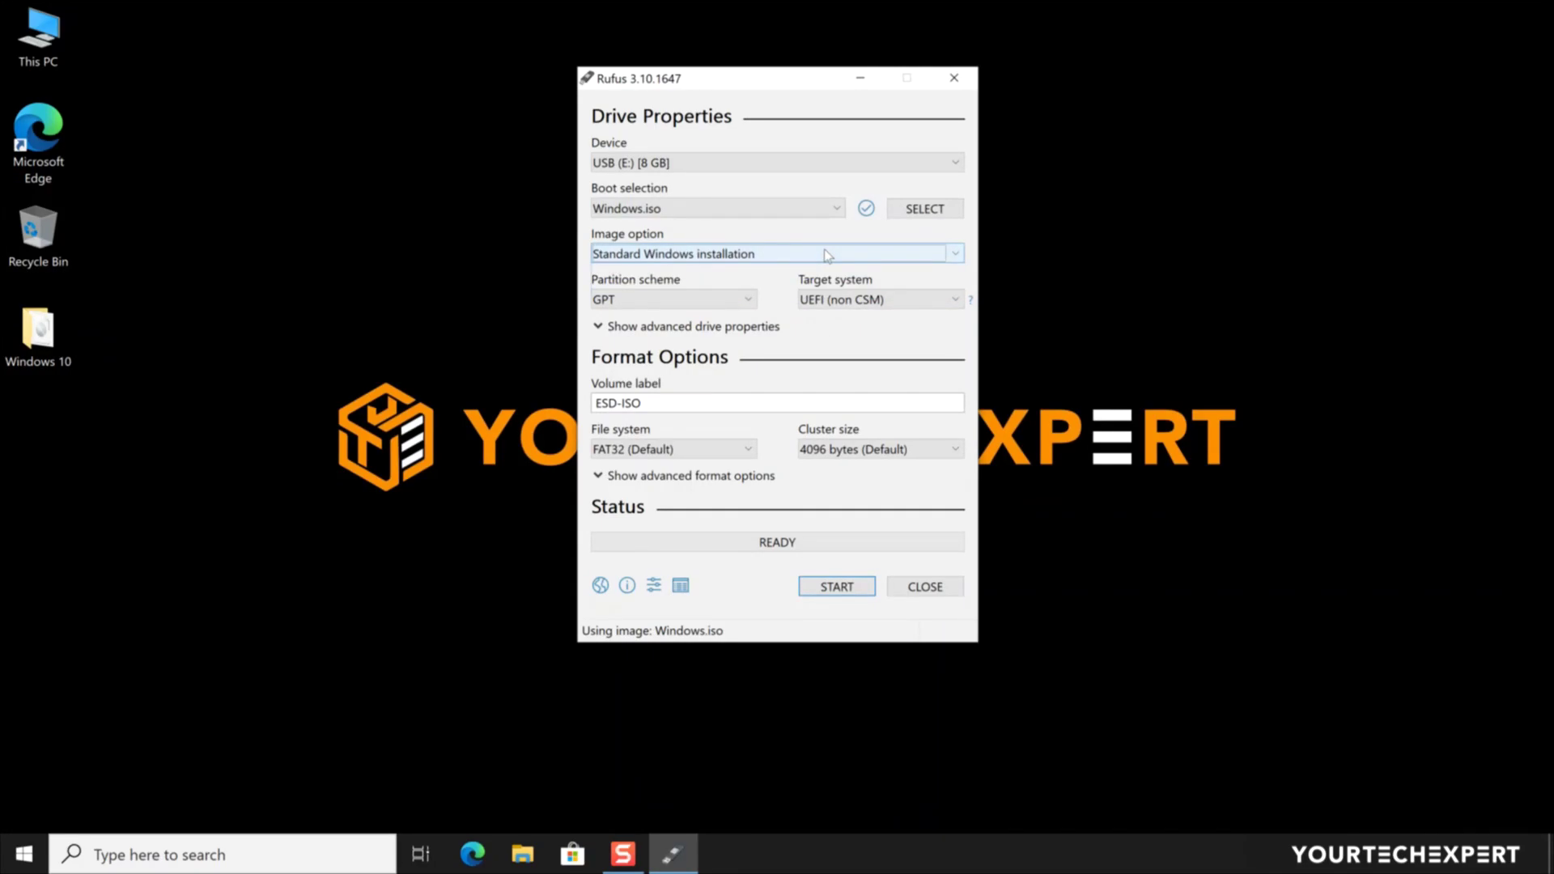
{"action": "left_click", "coordinate": [742, 301]}
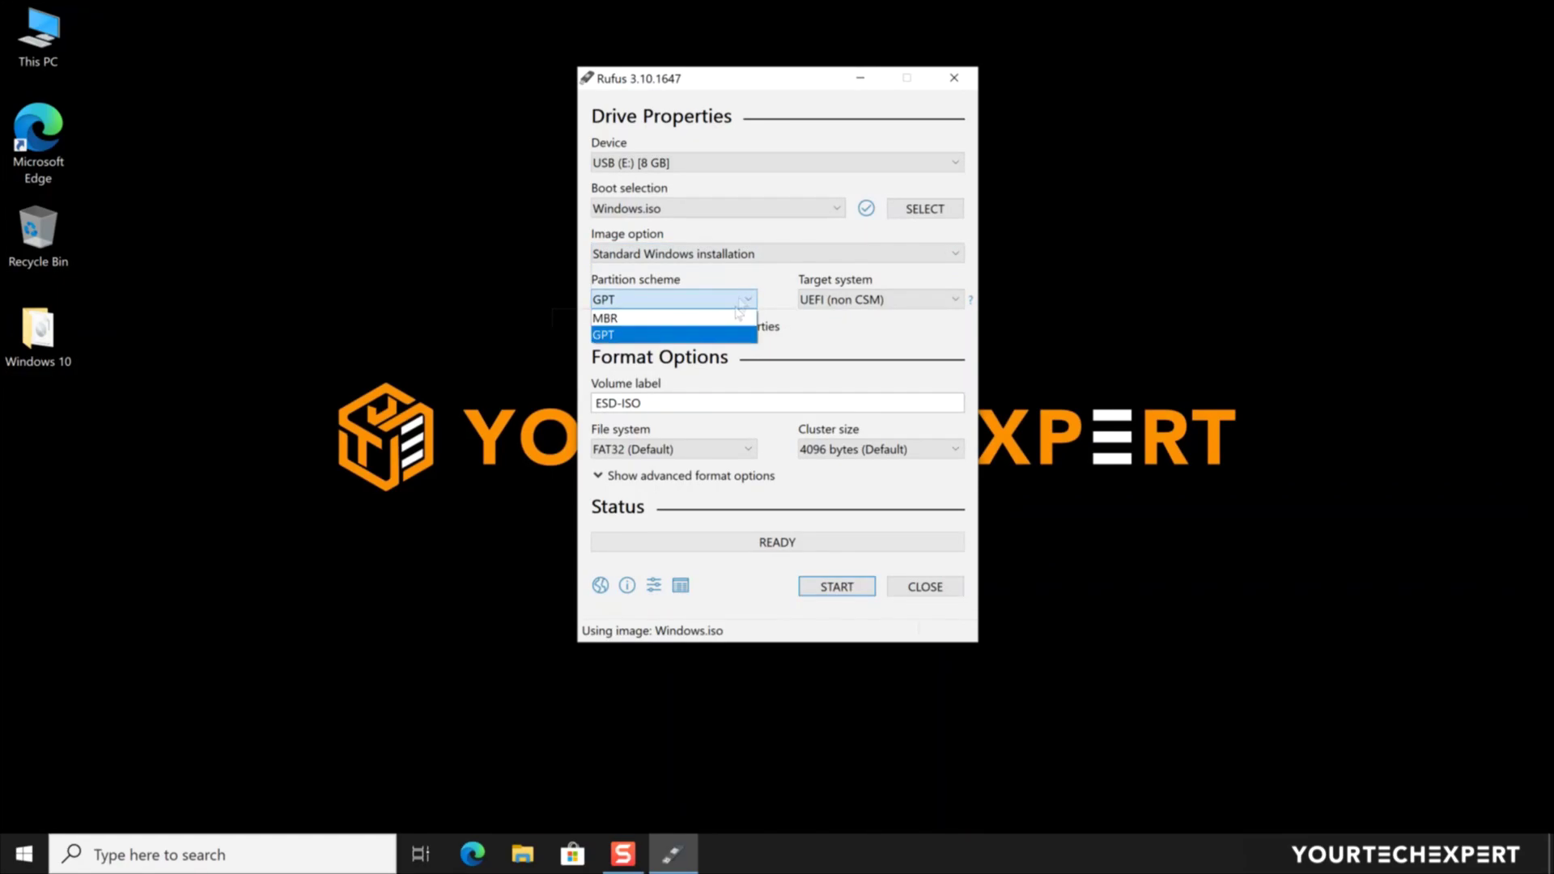
{"action": "left_click", "coordinate": [735, 334]}
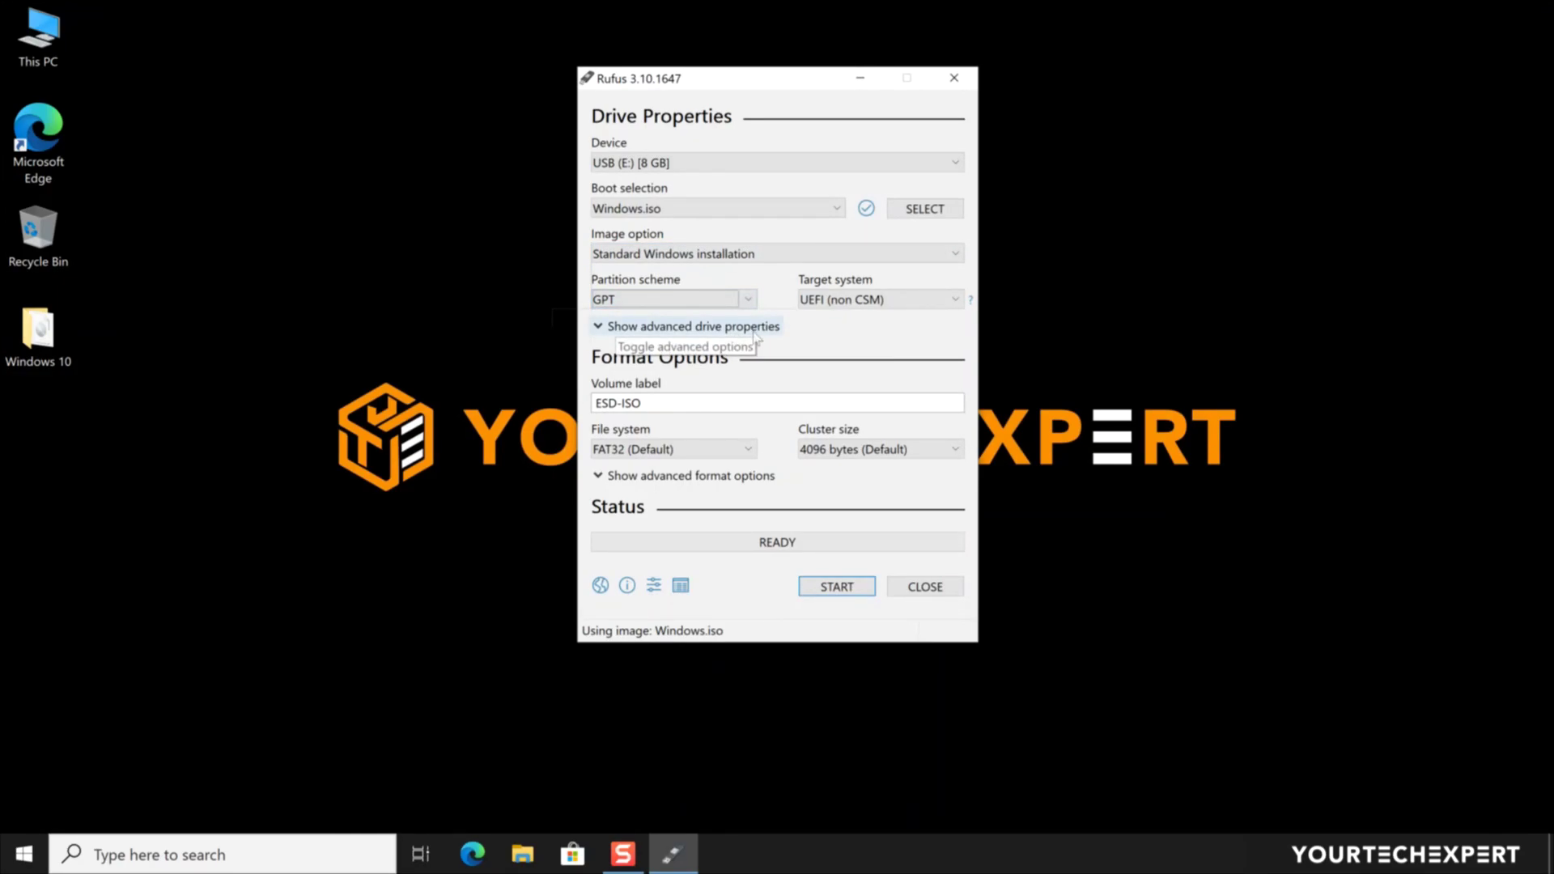
{"action": "left_click", "coordinate": [870, 301]}
{"action": "left_click", "coordinate": [873, 319]}
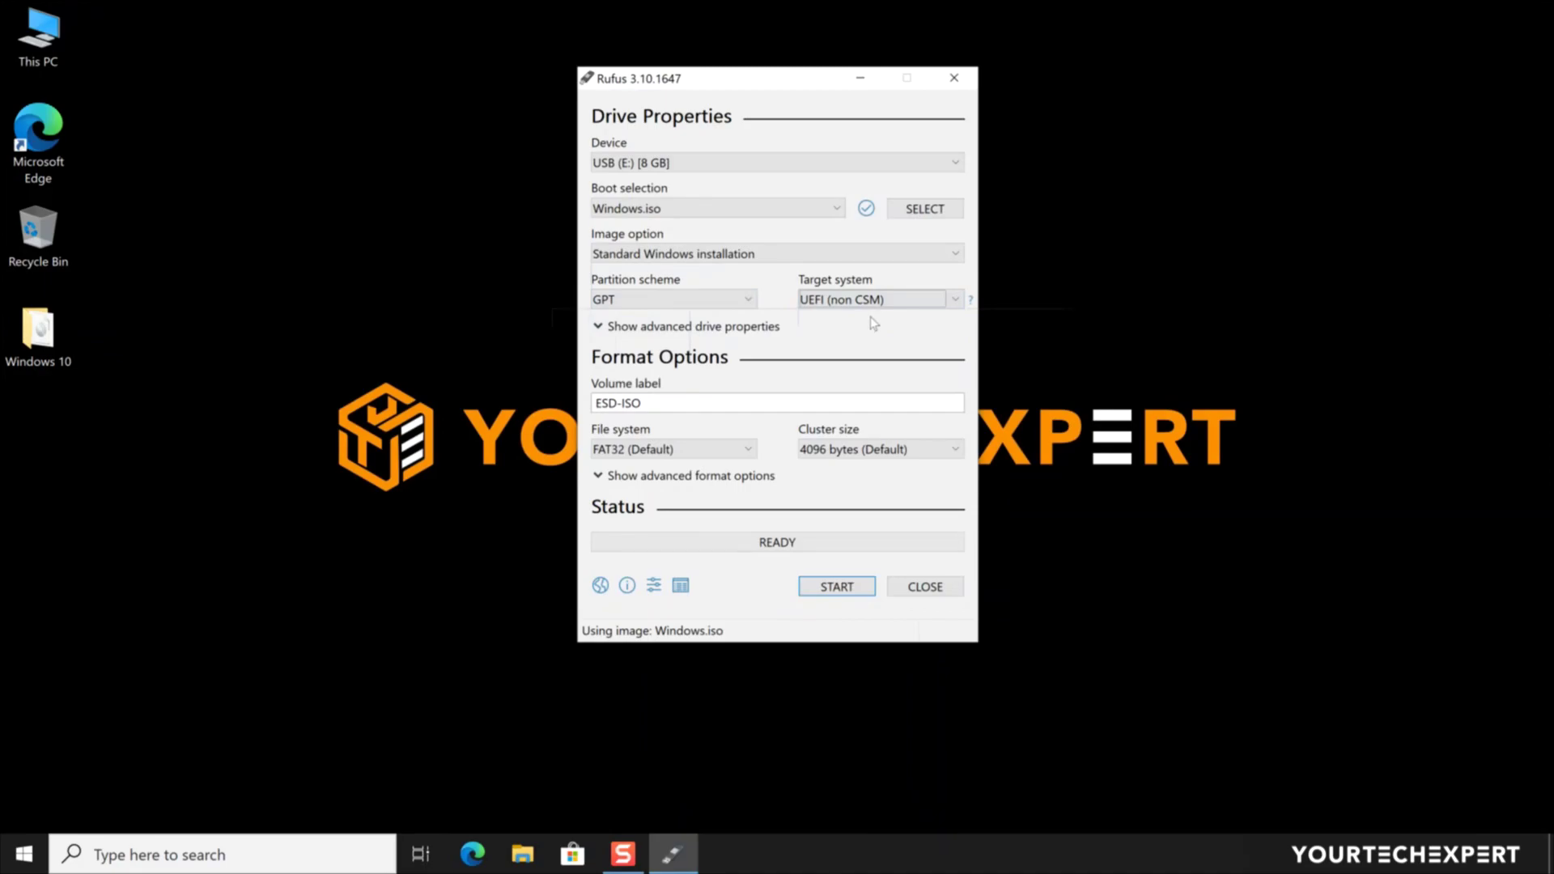
{"action": "left_click", "coordinate": [730, 327]}
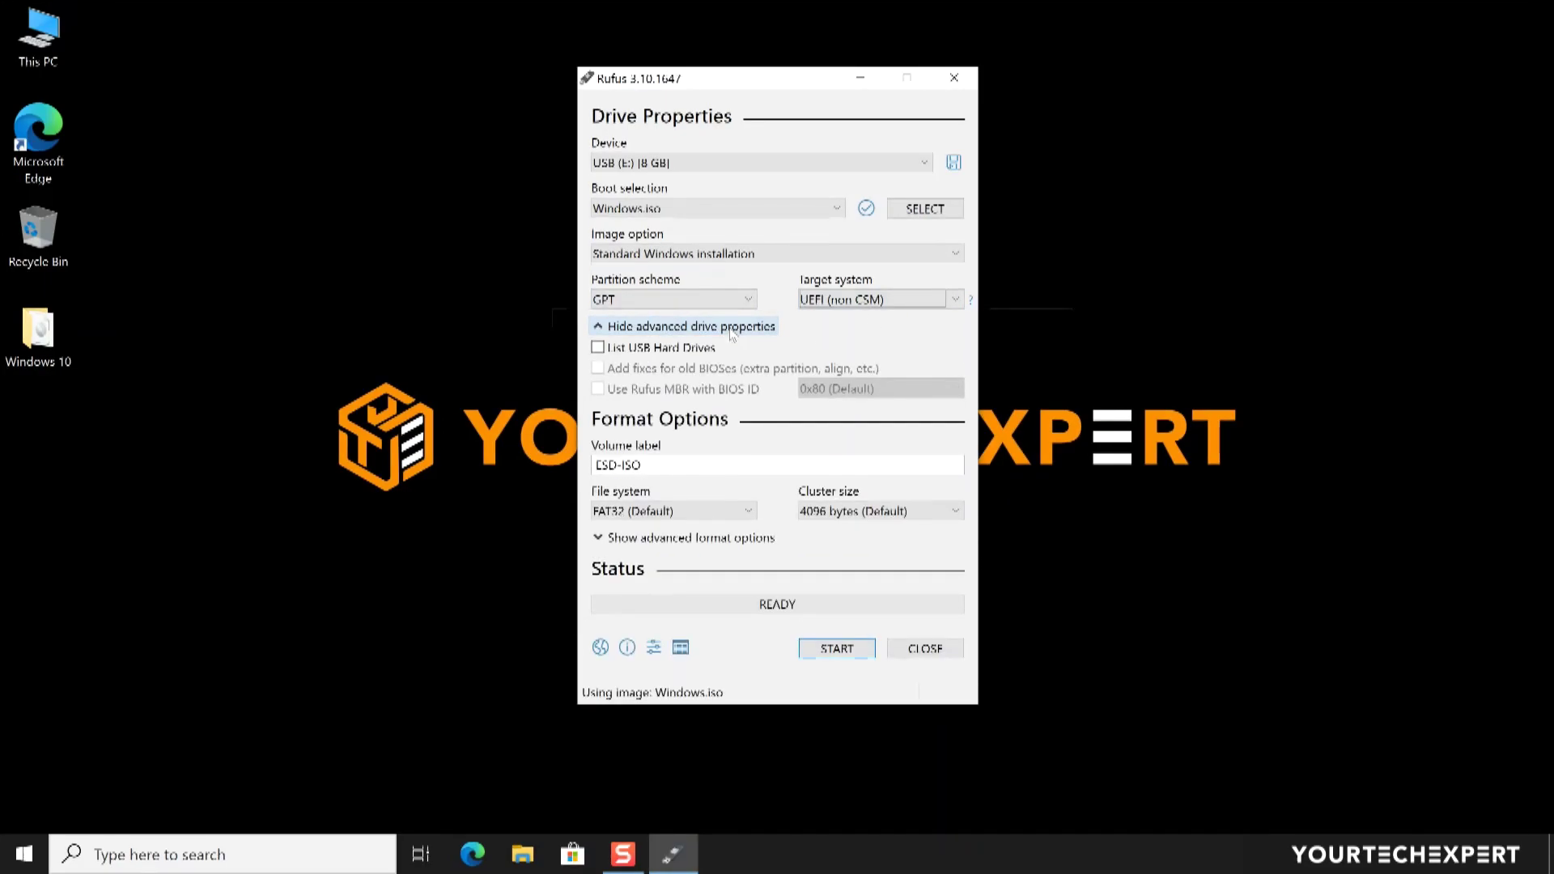
{"action": "left_click", "coordinate": [731, 327]}
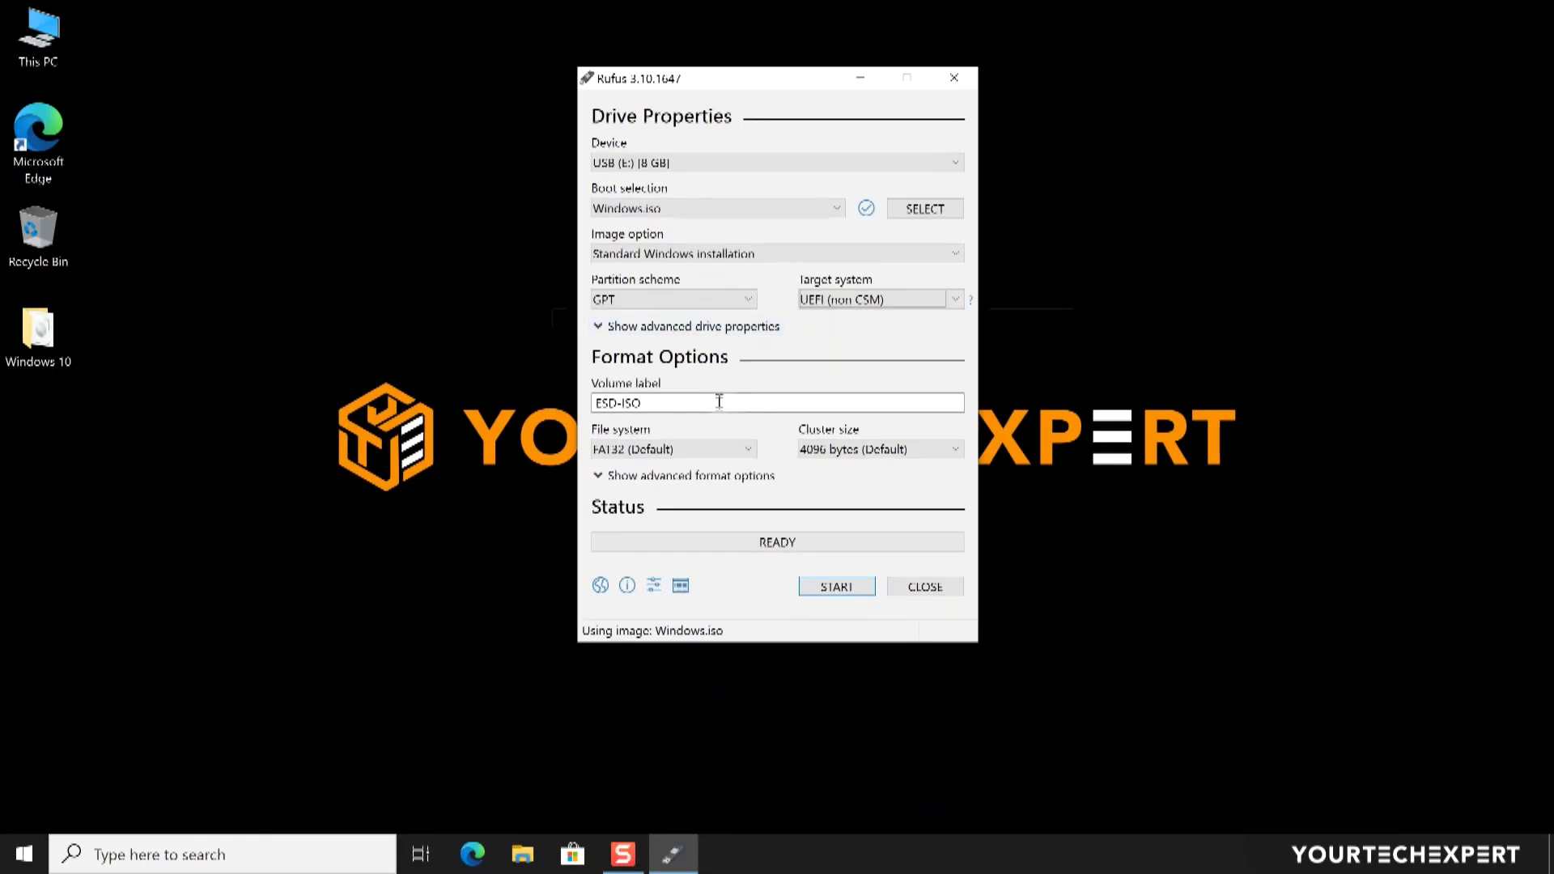
Set the USB drive's volume label to Windows 10.
{"action": "left_click_drag", "start_coordinate": [721, 403], "coordinate": [572, 404]}
{"action": "type", "text": "Windows"}
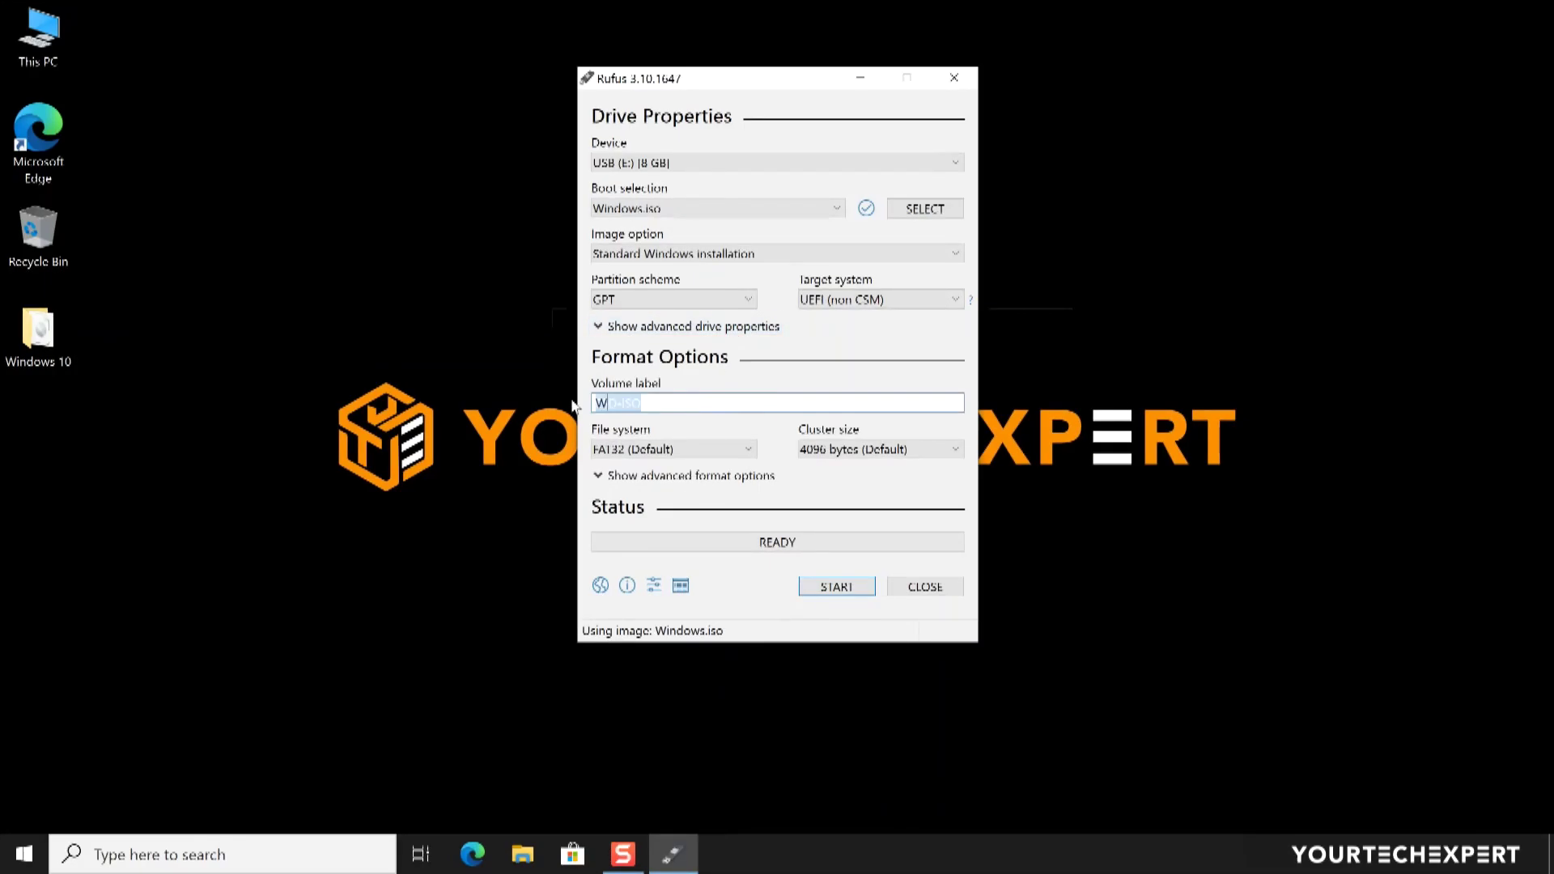
{"action": "type", "text": " 10"}
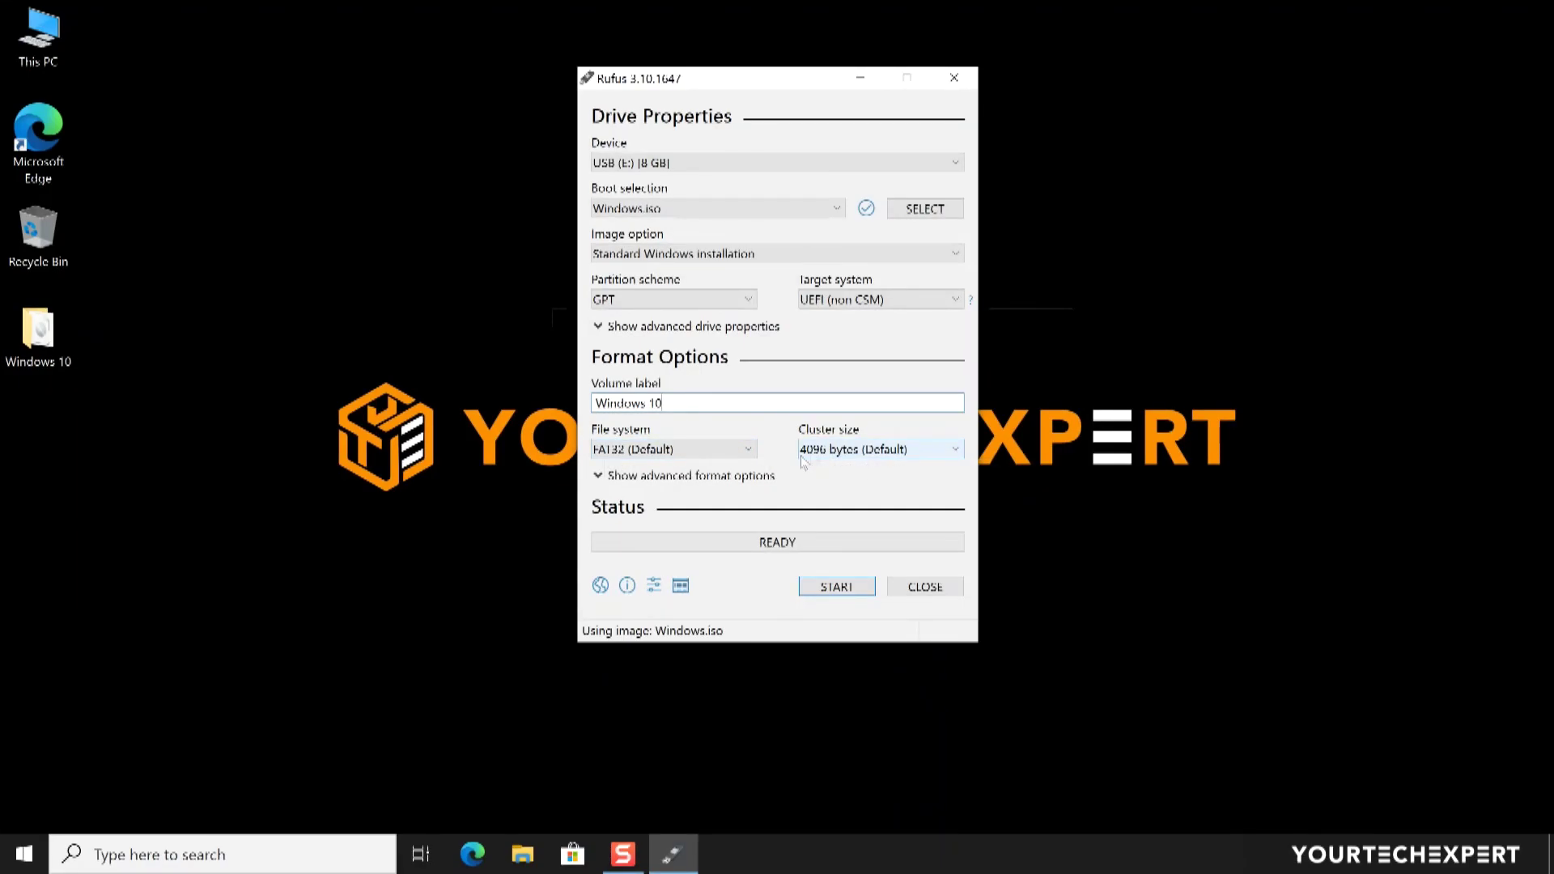
Check the advanced format options, write the Windows image to the USB drive and close Rufus.
{"action": "left_click", "coordinate": [753, 479]}
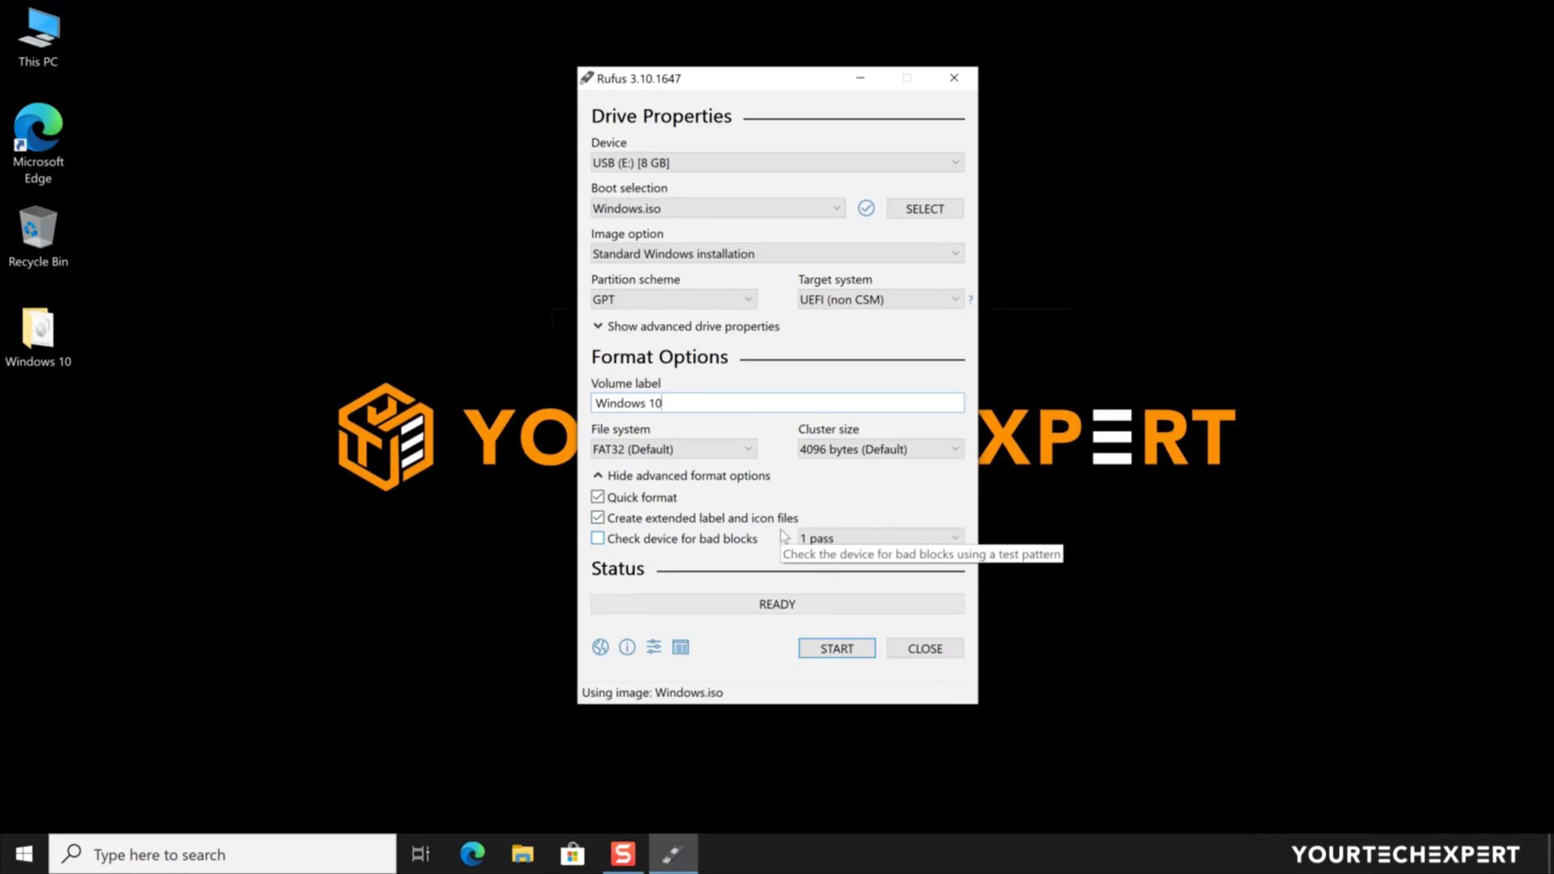
{"action": "left_click", "coordinate": [838, 653]}
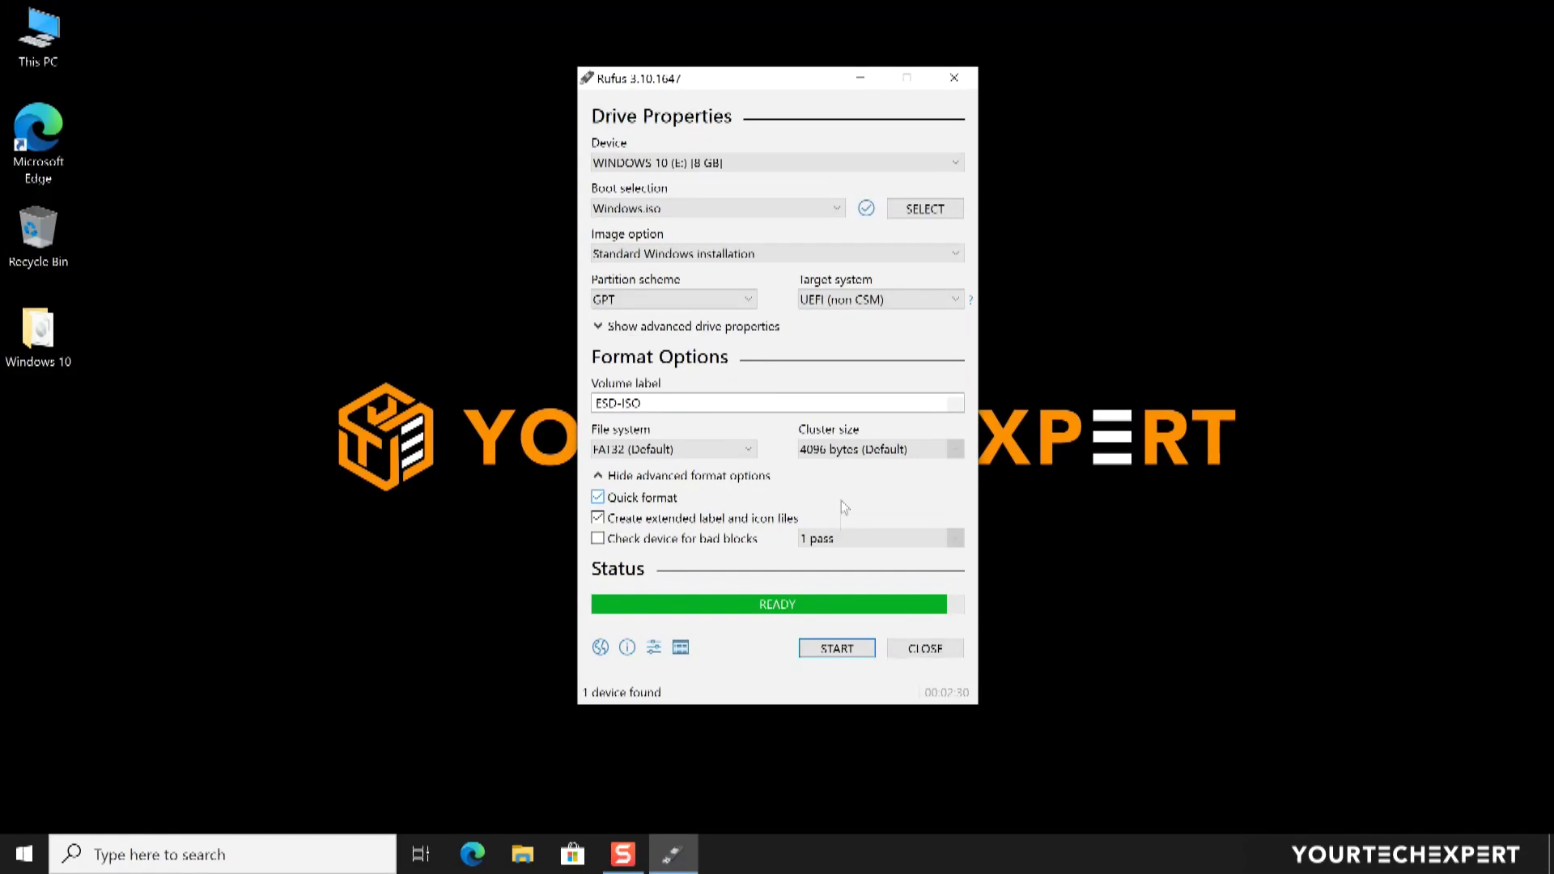
{"action": "left_click", "coordinate": [921, 647]}
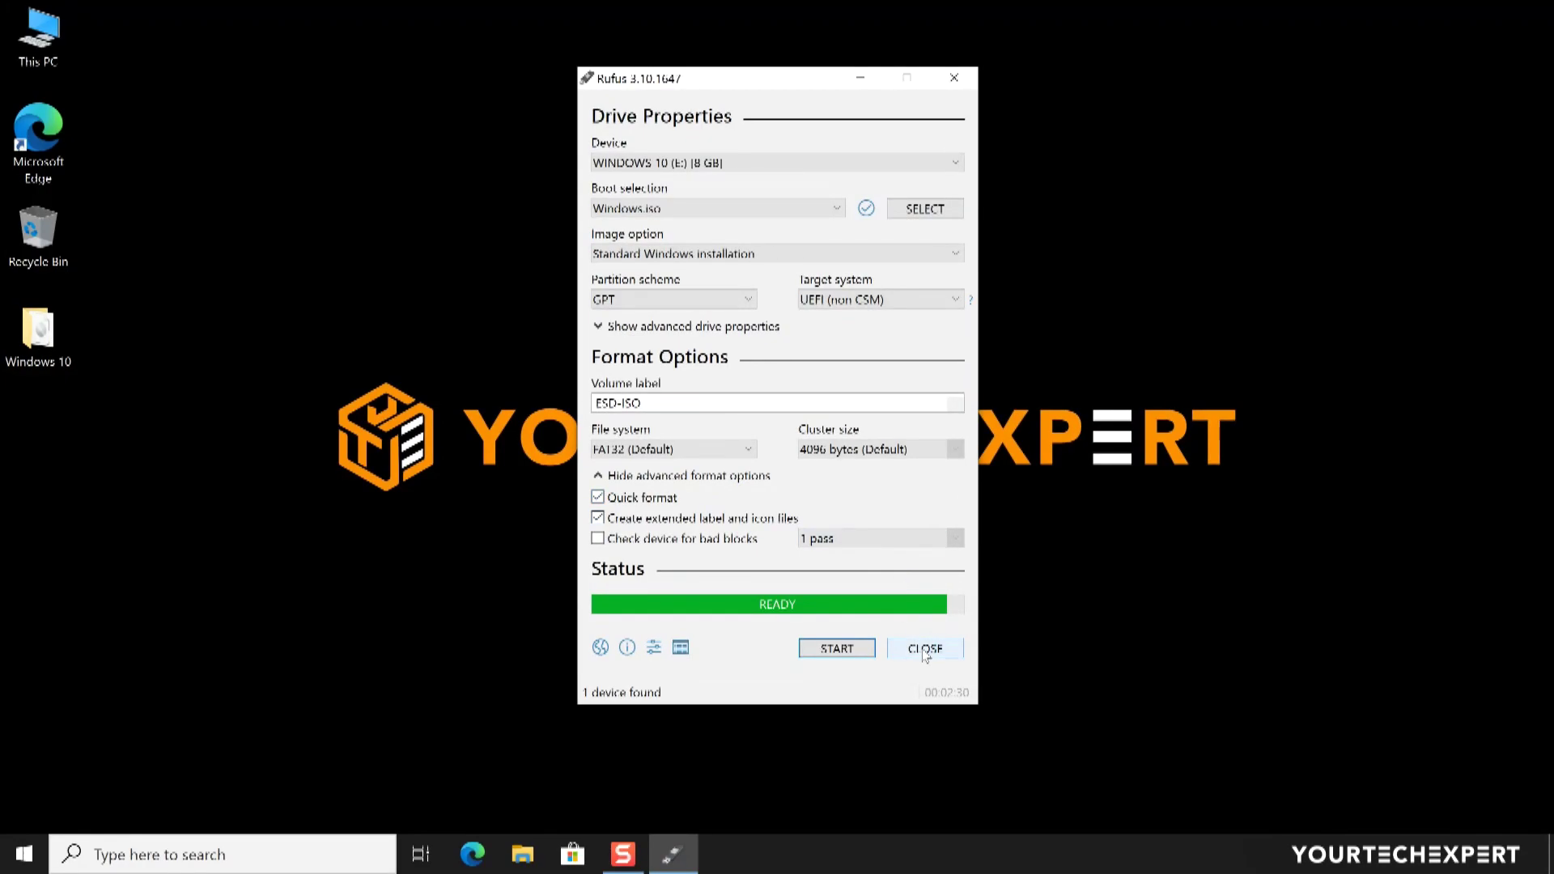